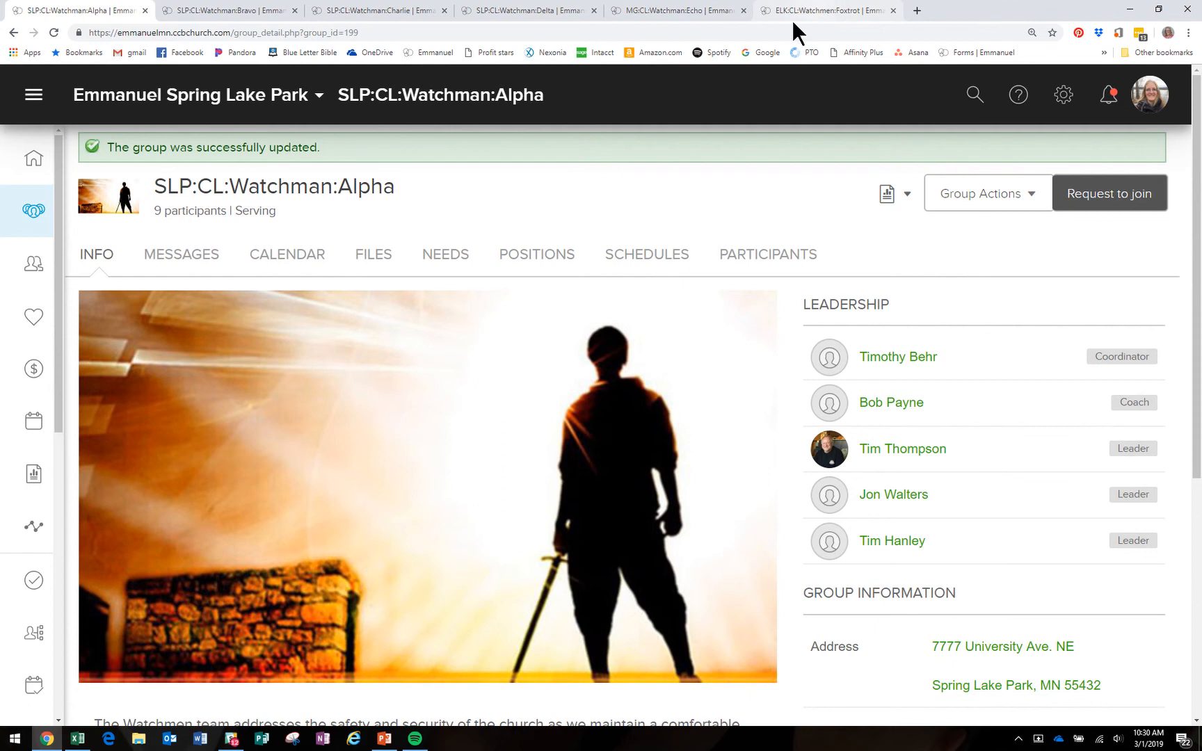
Step: Glance at the Echo group's calendar, then bring up the Alpha group's calendar
{"action": "left_click", "coordinate": [685, 15]}
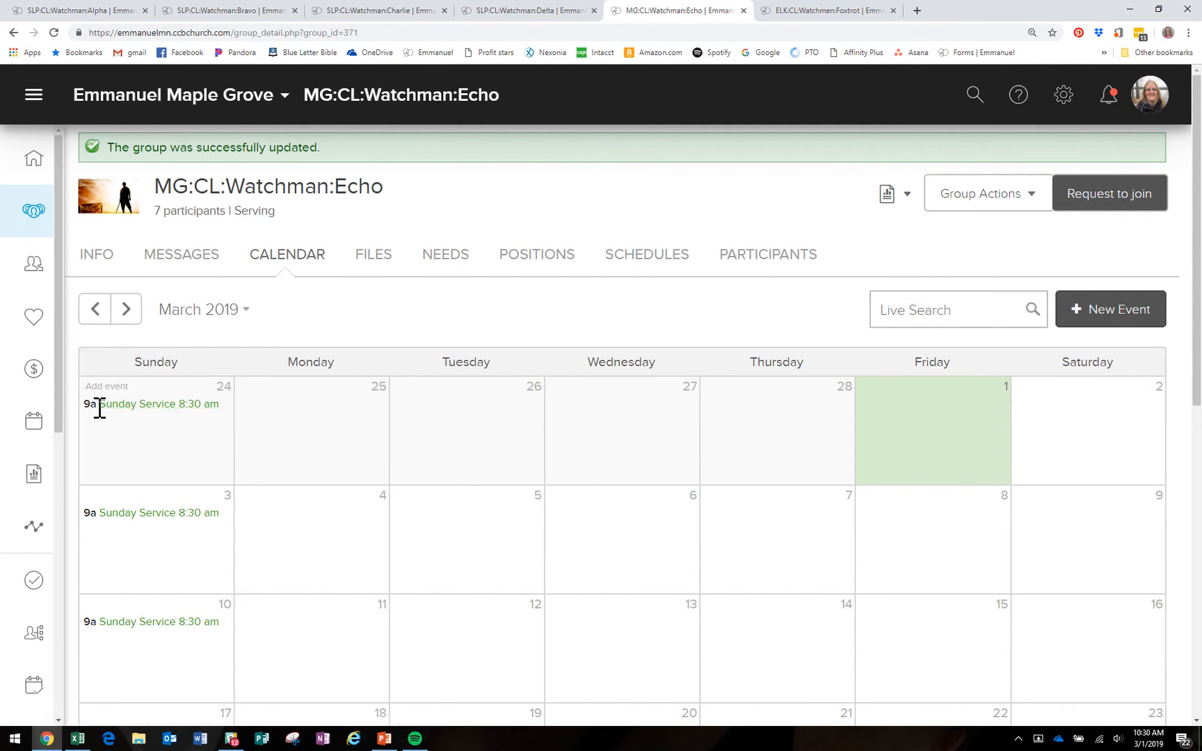
{"action": "left_click", "coordinate": [101, 11]}
{"action": "left_click", "coordinate": [306, 260]}
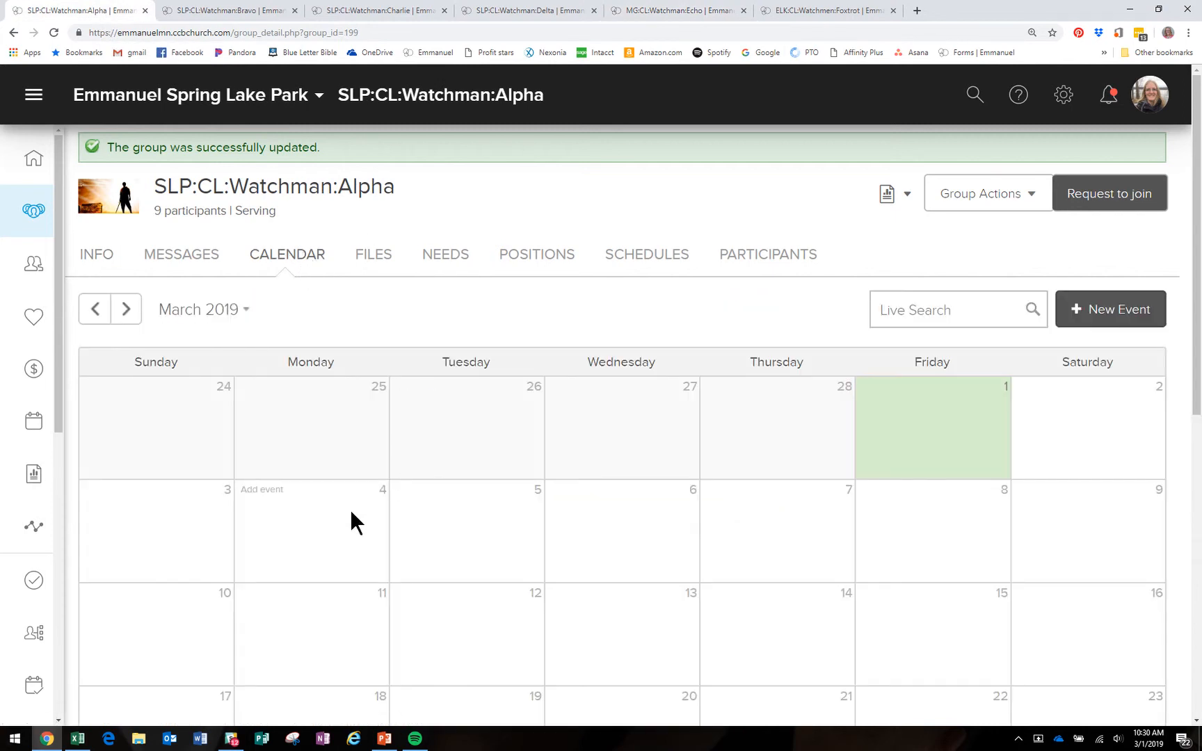
{"action": "scroll", "coordinate": [348, 514], "scroll_direction": "down", "scroll_amount": 1}
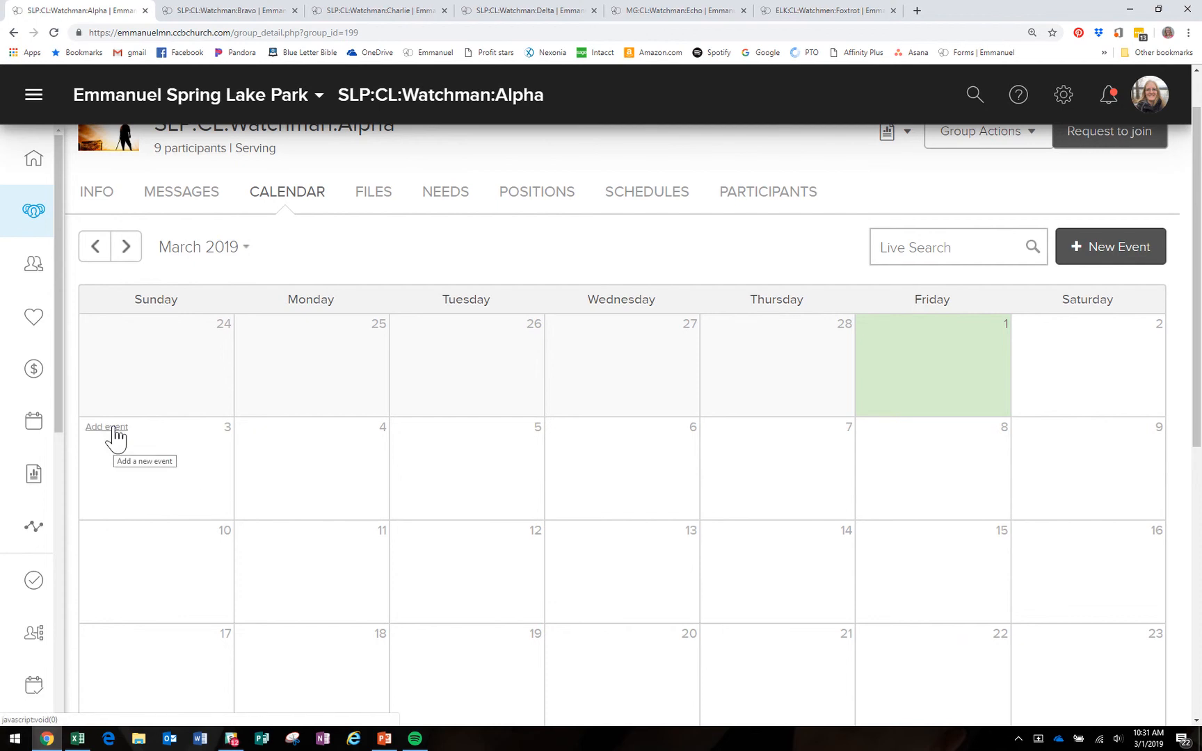
Step: Add a no-rooms-needed event on Sunday, March 3 named 'Sunday Service 8:30 am'
{"action": "left_click", "coordinate": [114, 429]}
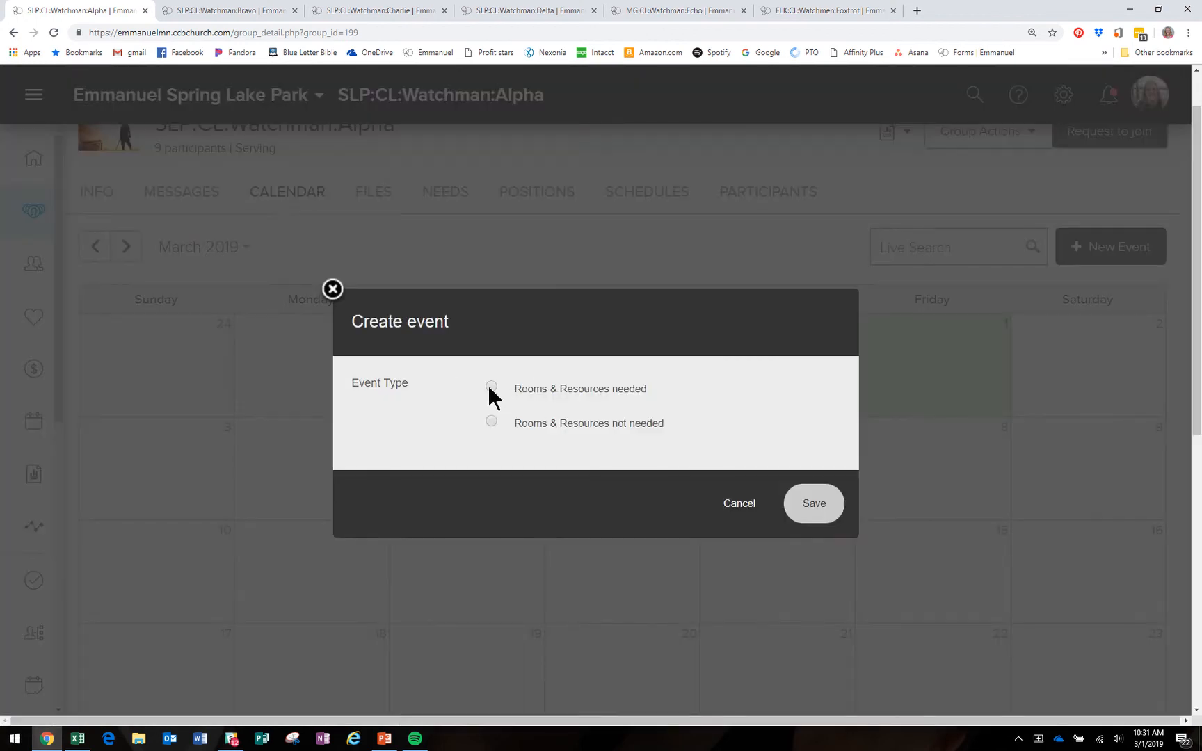
{"action": "left_click", "coordinate": [491, 421]}
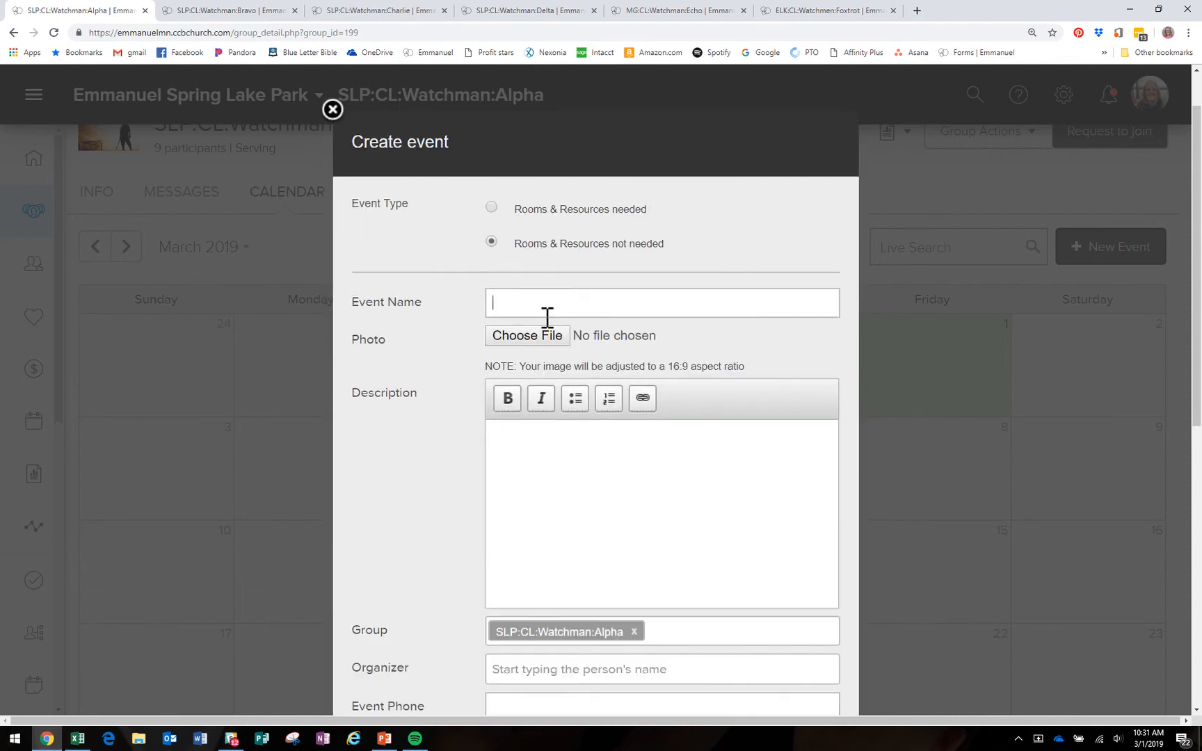
{"action": "type", "text": "Sunday Service"}
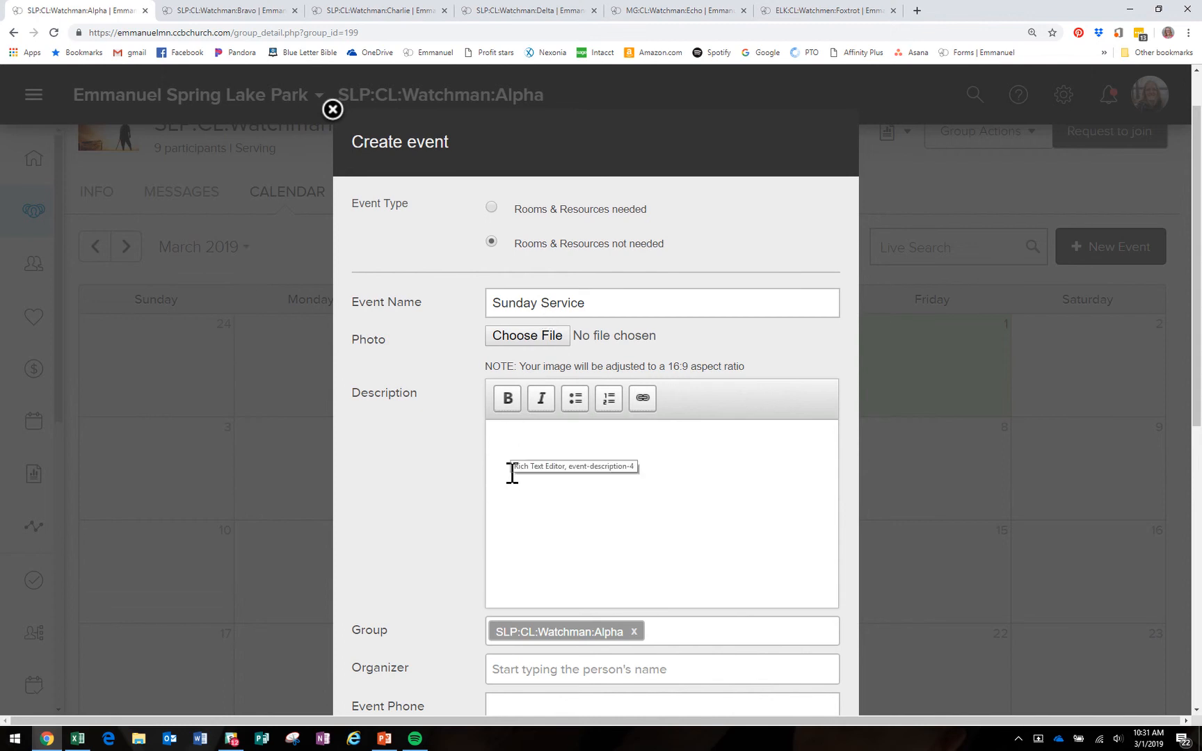
{"action": "type", "text": " 8"}
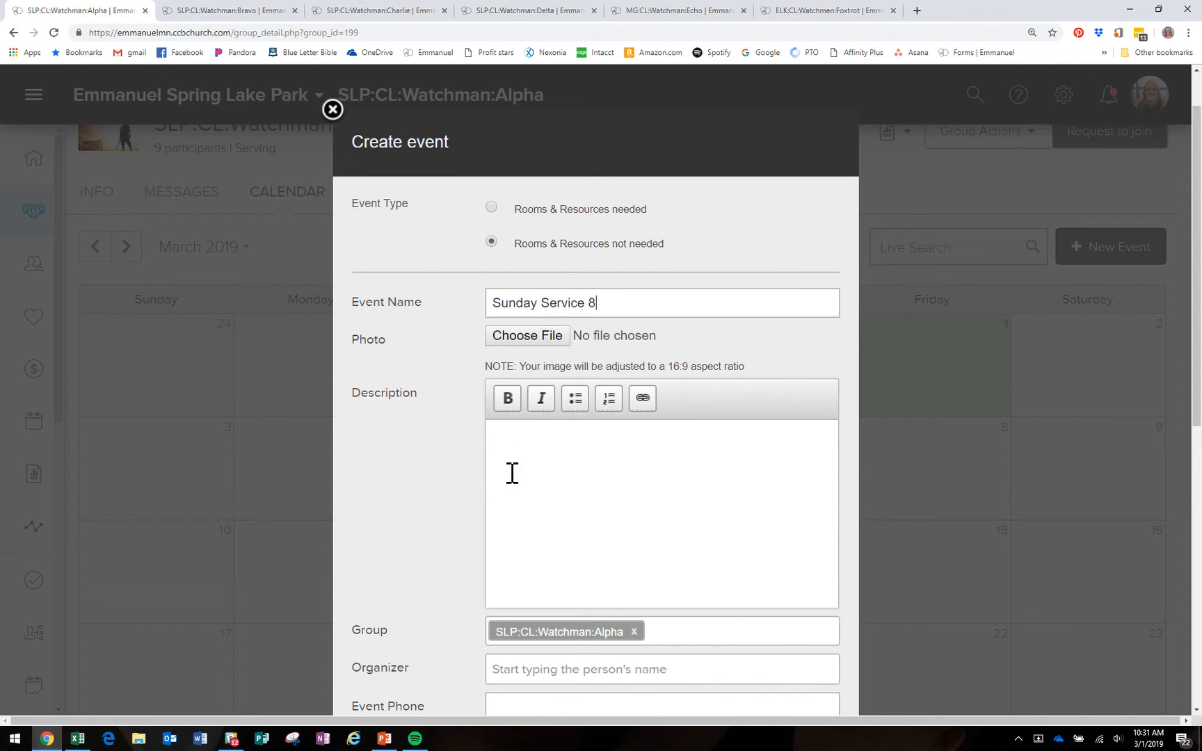
{"action": "type", "text": ":30 am"}
{"action": "scroll", "coordinate": [545, 489], "scroll_direction": "down", "scroll_amount": 3}
Step: Try 'jake' as the event organizer, then clear the unmatched name and move on
{"action": "left_click", "coordinate": [566, 485]}
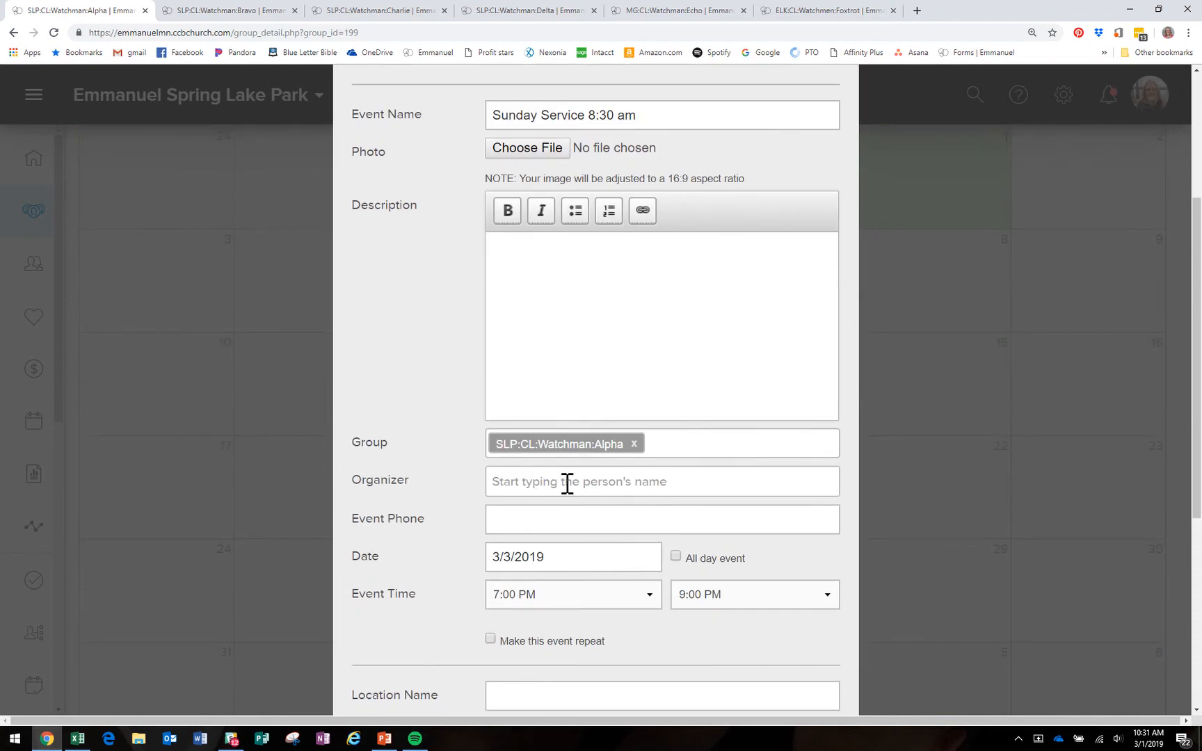
{"action": "type", "text": "jake"}
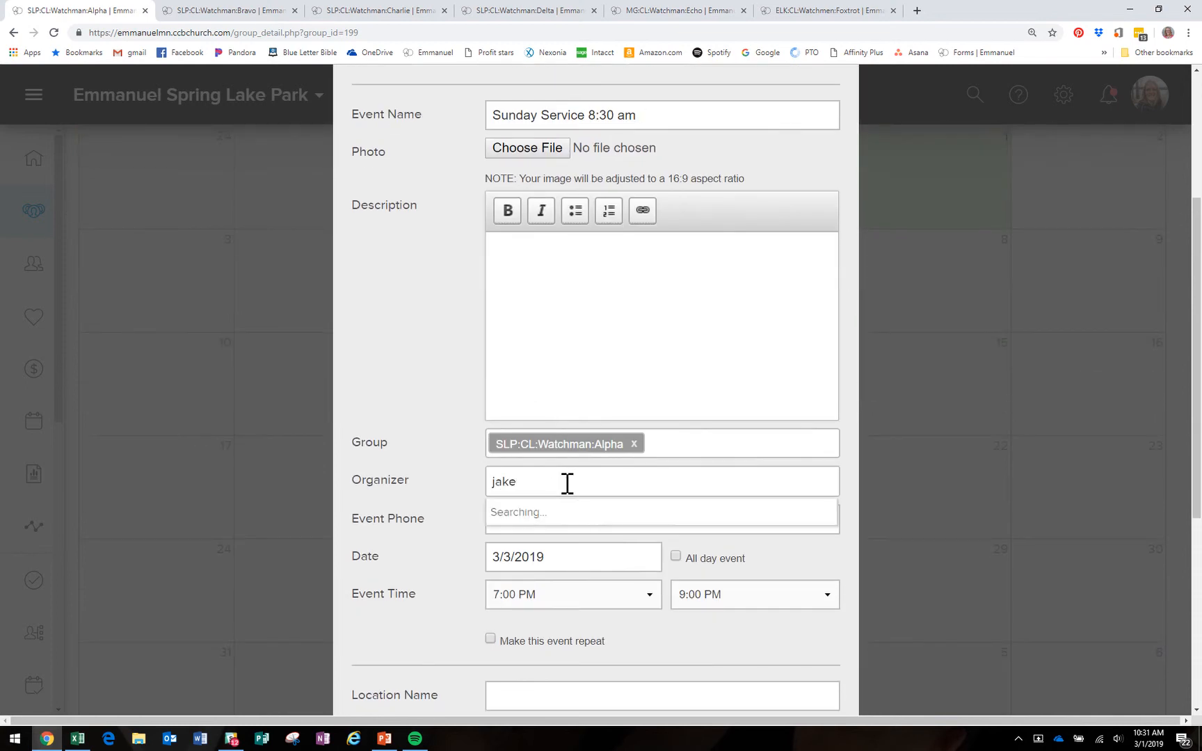
{"action": "key", "text": "BackSpace"}
{"action": "key", "text": "BackSpace"}
{"action": "key", "text": "BackSpace"}
{"action": "key", "text": "BackSpace"}
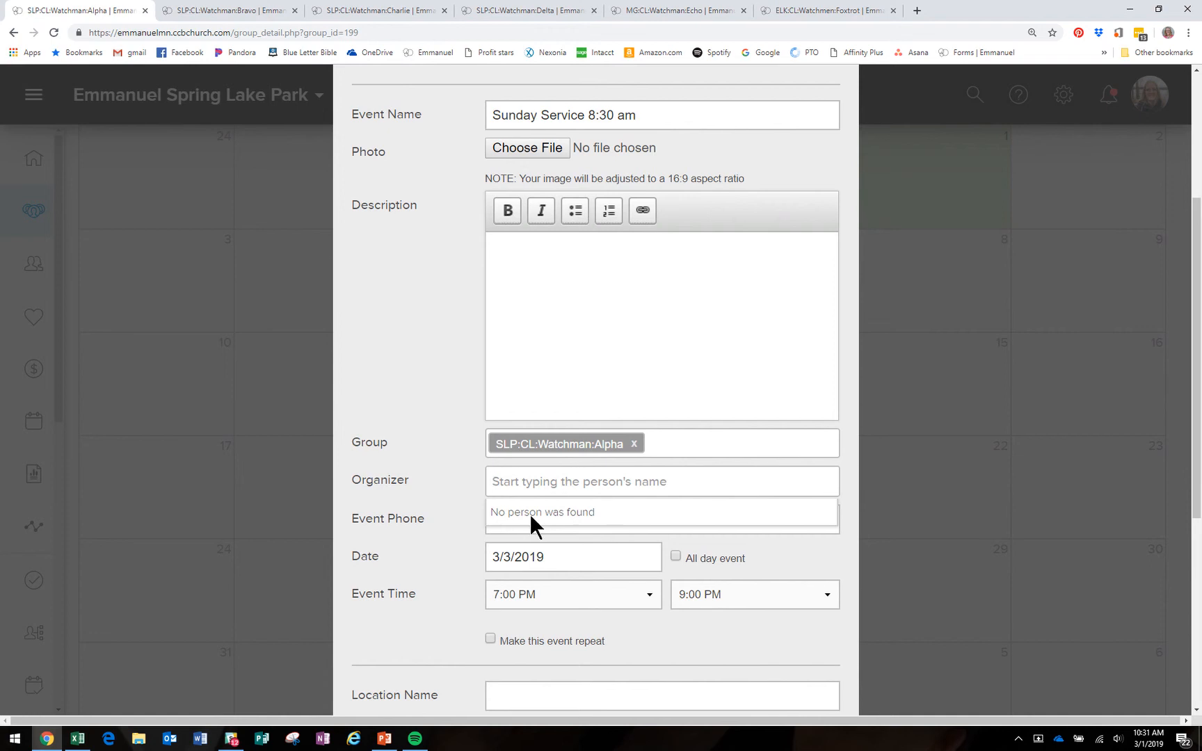
{"action": "scroll", "coordinate": [417, 483], "scroll_direction": "down", "scroll_amount": 1}
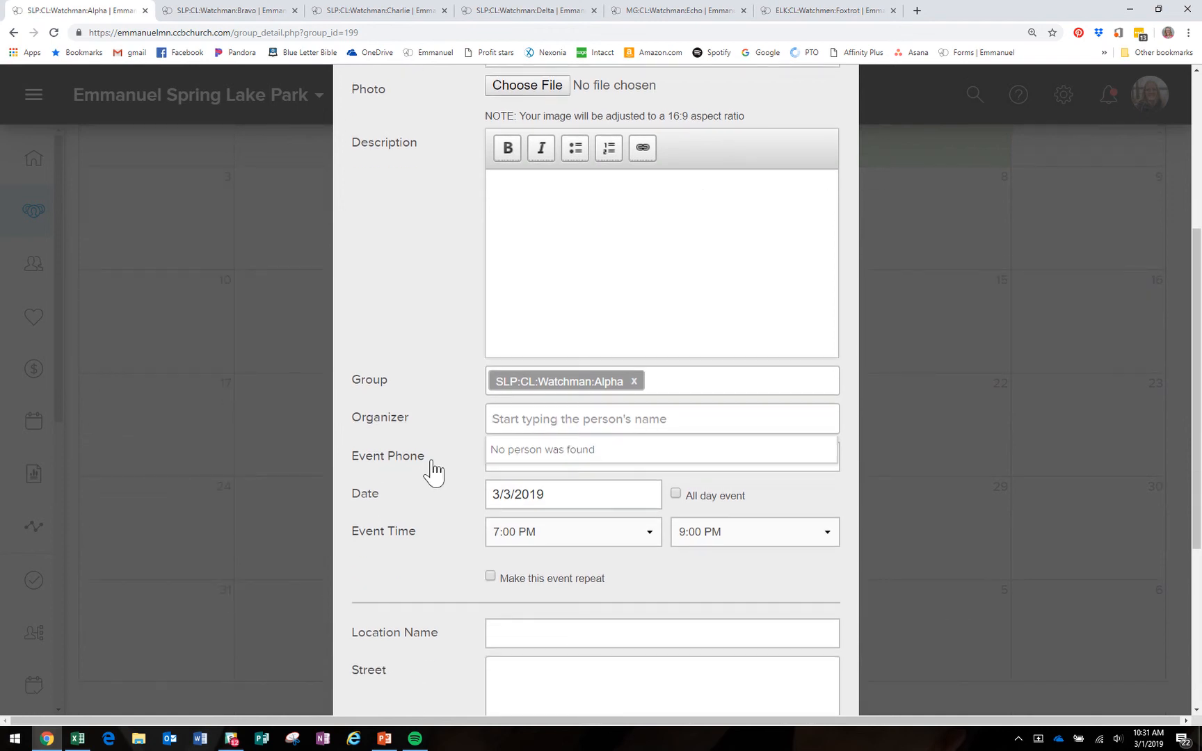
{"action": "left_click", "coordinate": [550, 421]}
{"action": "left_click", "coordinate": [527, 456]}
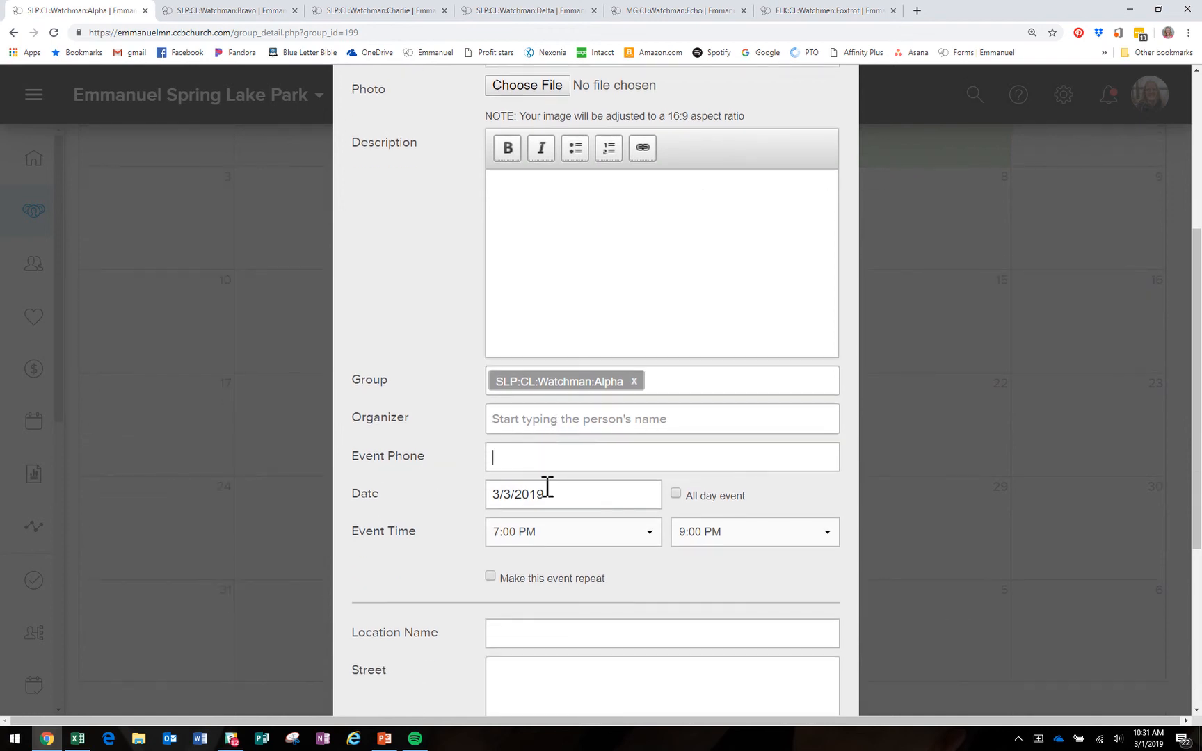
Step: Set the event time to 9:00 AM–12:15 PM and turn on repeating
{"action": "left_click", "coordinate": [628, 530]}
{"action": "scroll", "coordinate": [566, 313], "scroll_direction": "up", "scroll_amount": 9}
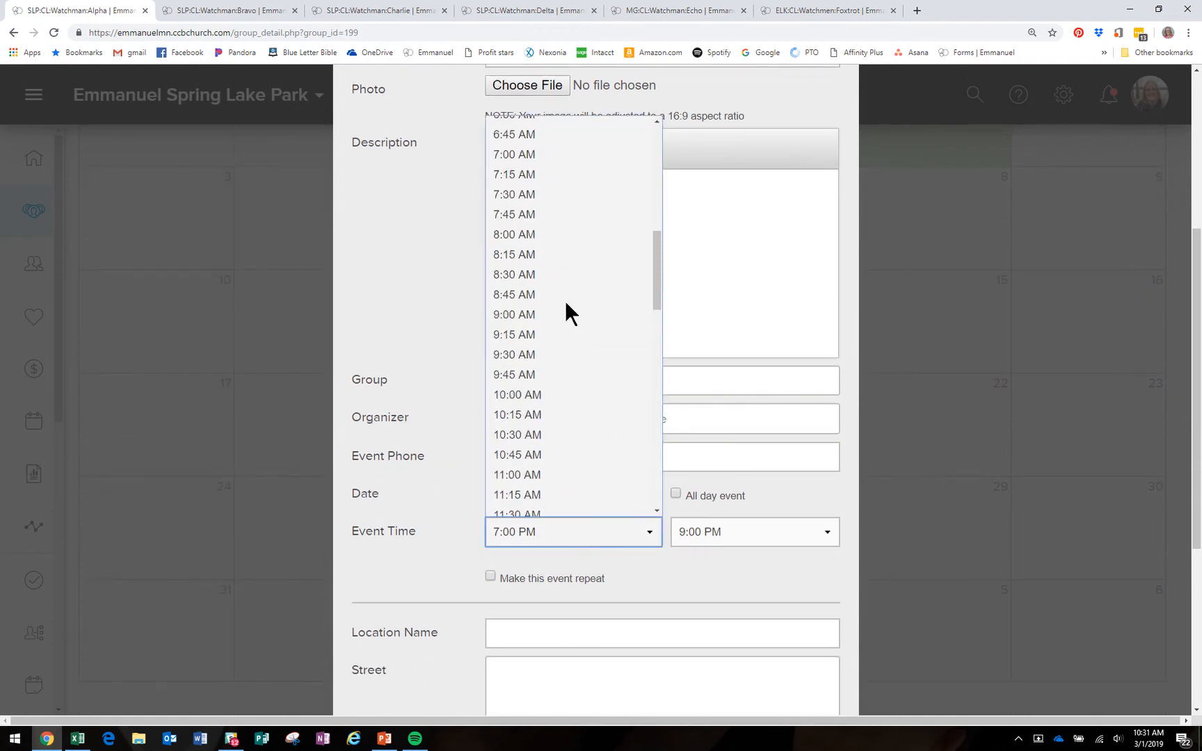
{"action": "left_click", "coordinate": [564, 329]}
{"action": "left_click", "coordinate": [791, 540]}
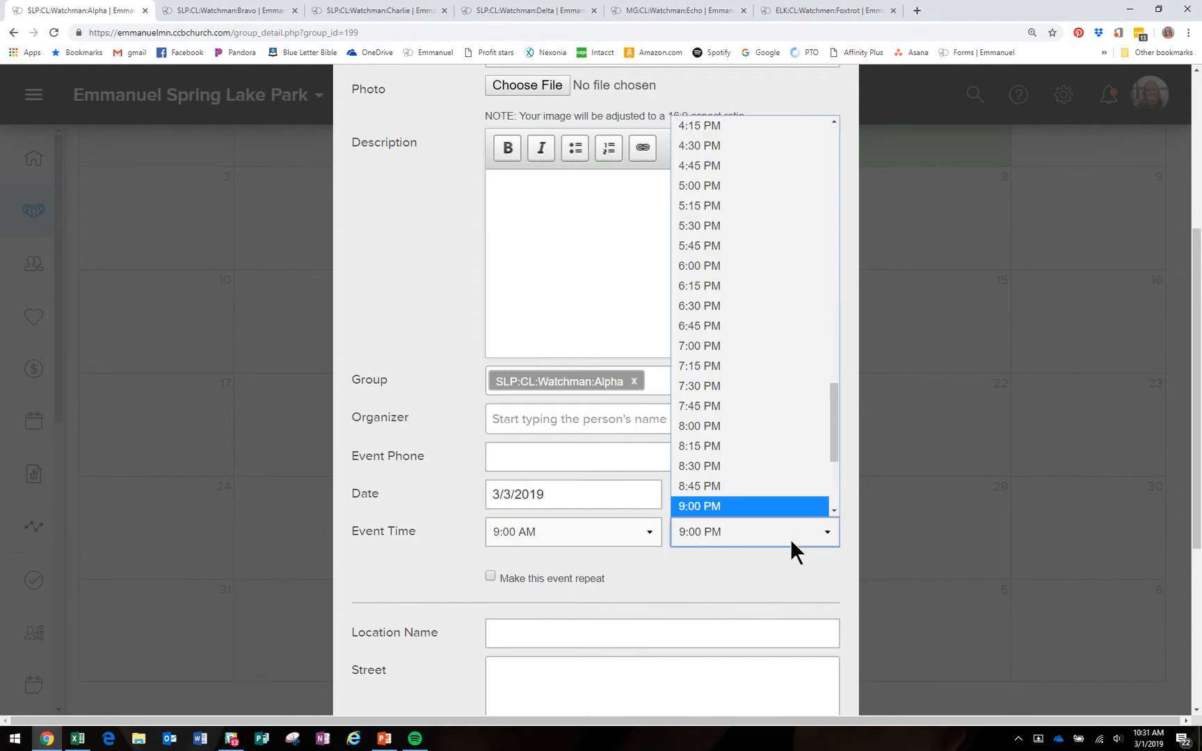
{"action": "scroll", "coordinate": [769, 439], "scroll_direction": "up", "scroll_amount": 6}
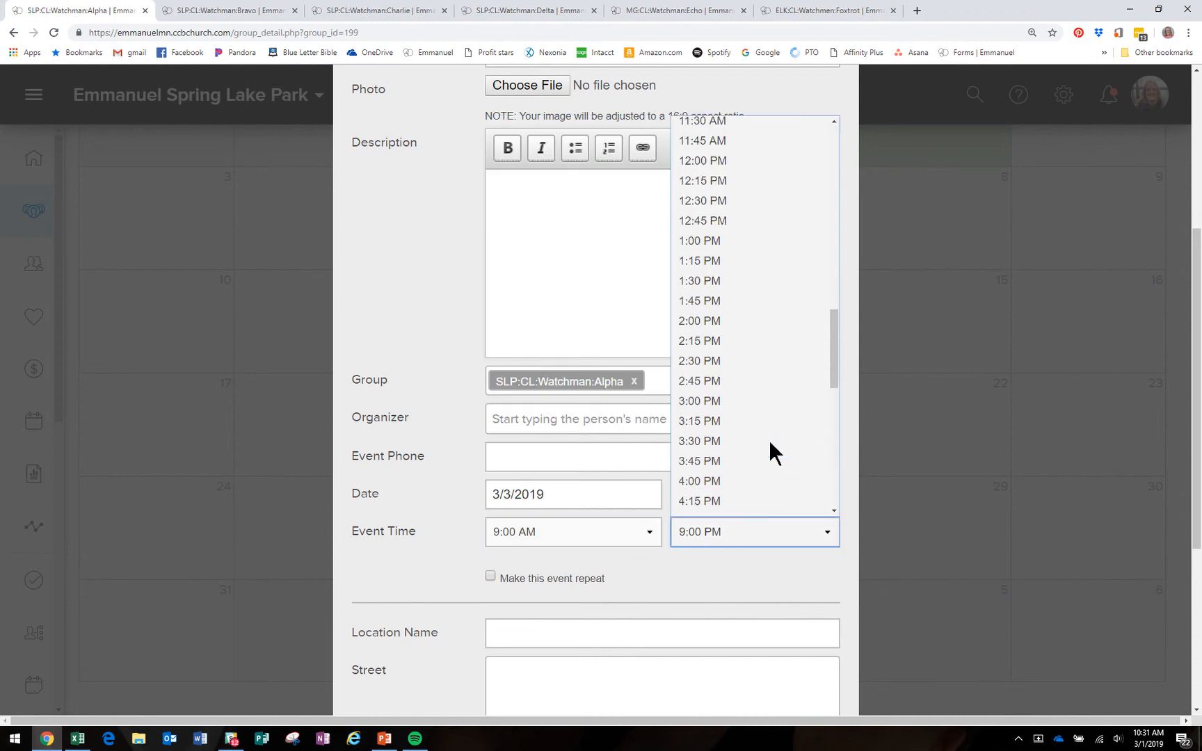
{"action": "left_click", "coordinate": [726, 182]}
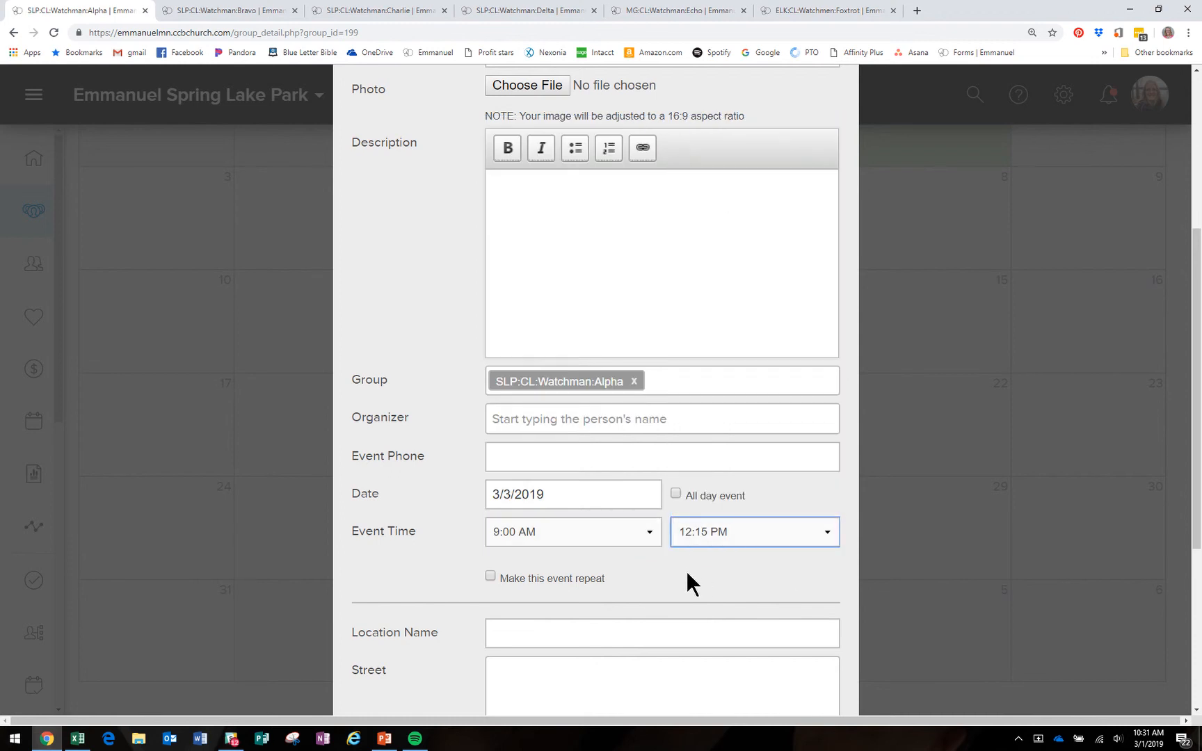
{"action": "scroll", "coordinate": [652, 574], "scroll_direction": "down", "scroll_amount": 1}
{"action": "left_click", "coordinate": [490, 514]}
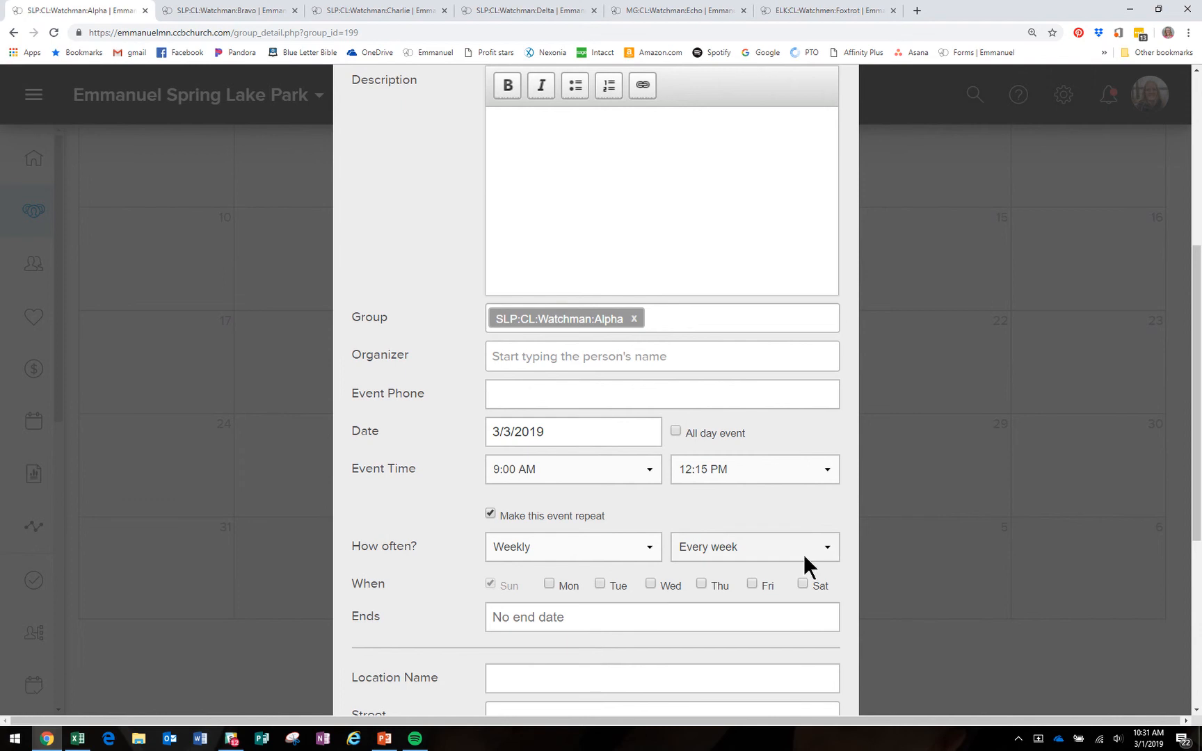
{"action": "left_click", "coordinate": [616, 546]}
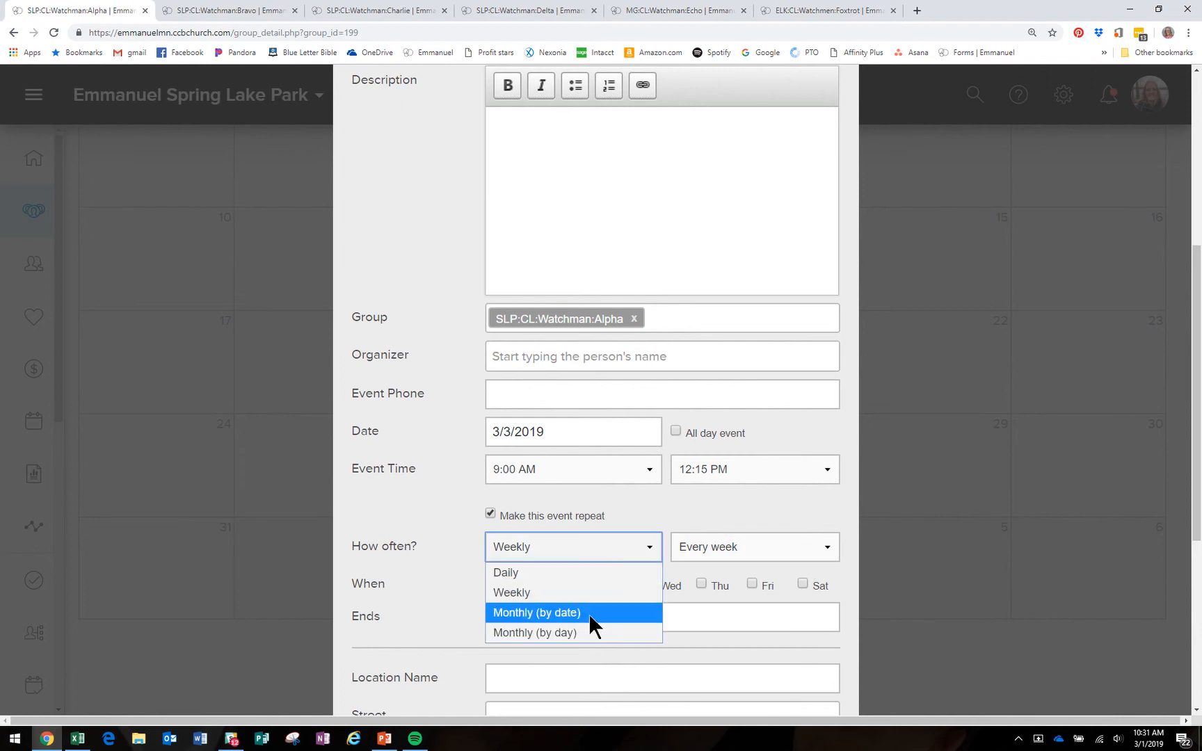
Step: Try monthly repeat options, settling on the 1st Sunday monthly, and pick an end date
{"action": "left_click", "coordinate": [585, 633]}
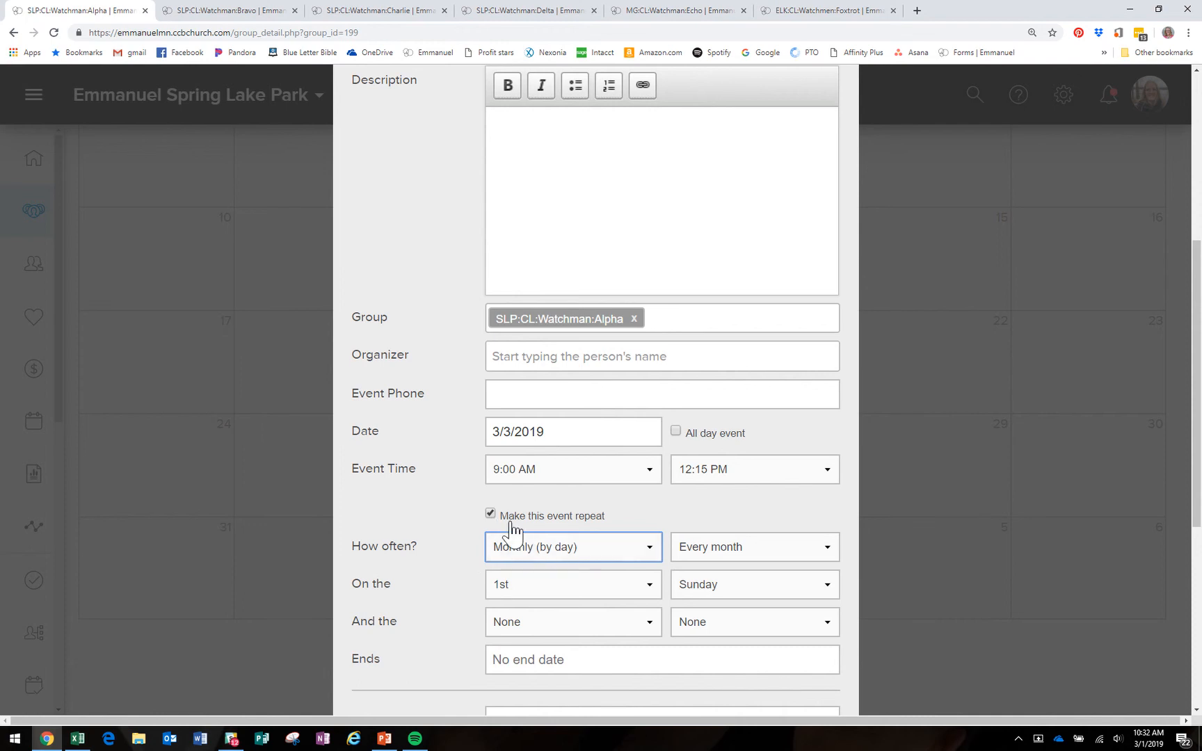
{"action": "left_click", "coordinate": [602, 545]}
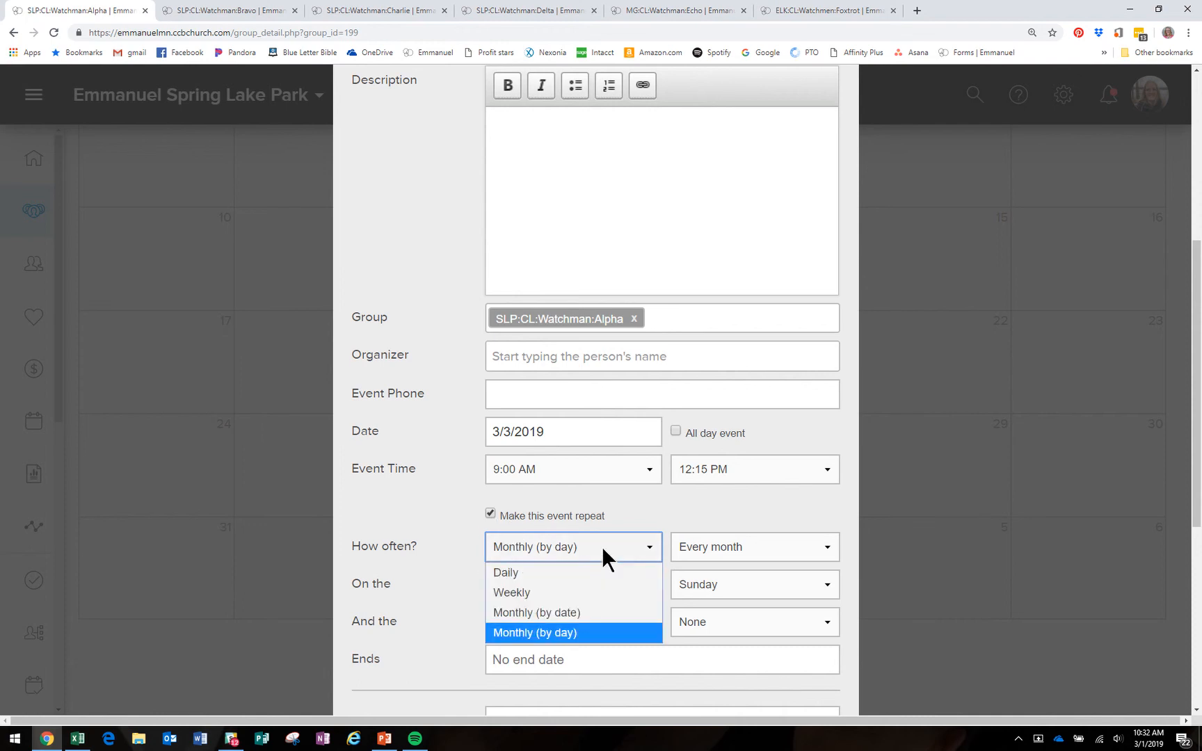
{"action": "left_click", "coordinate": [591, 611]}
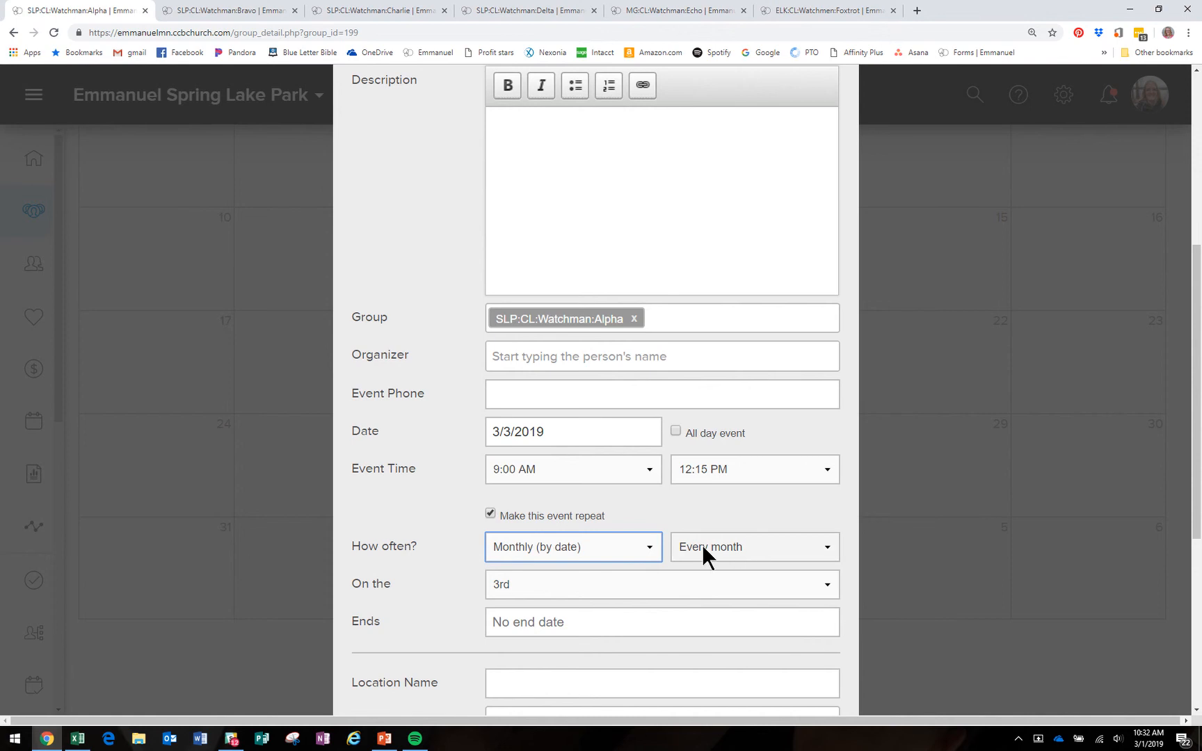
{"action": "left_click", "coordinate": [619, 546]}
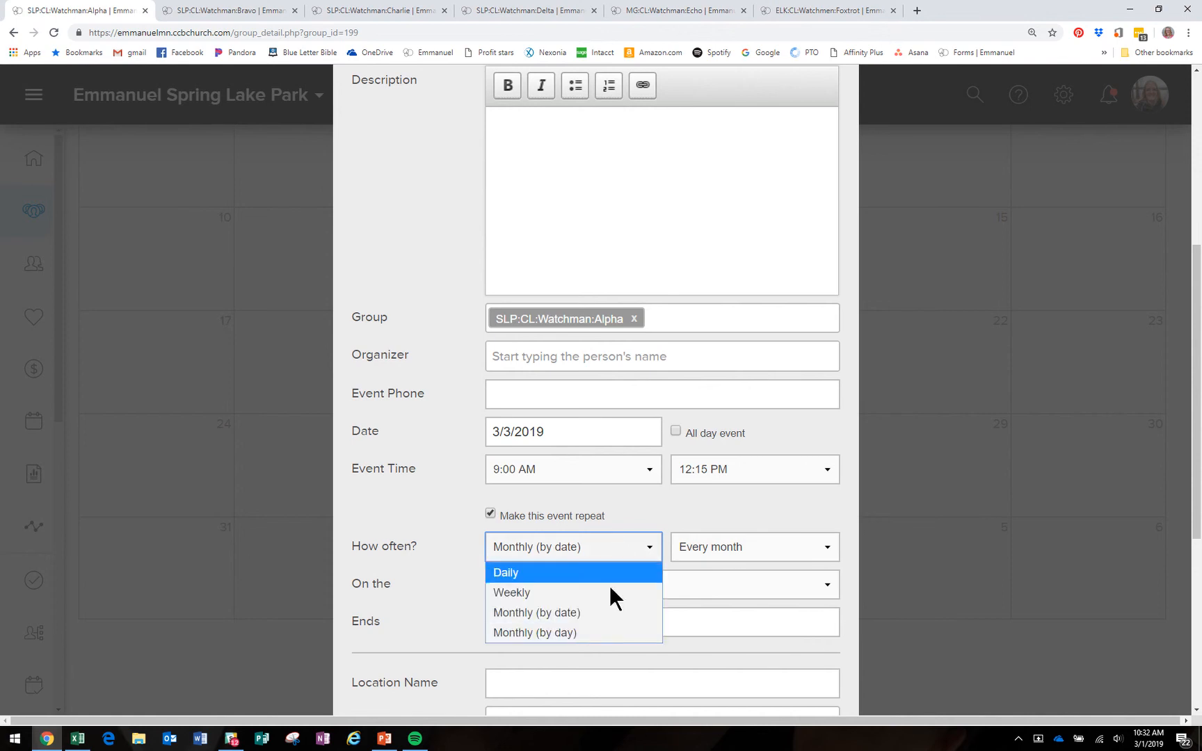
{"action": "left_click", "coordinate": [611, 632]}
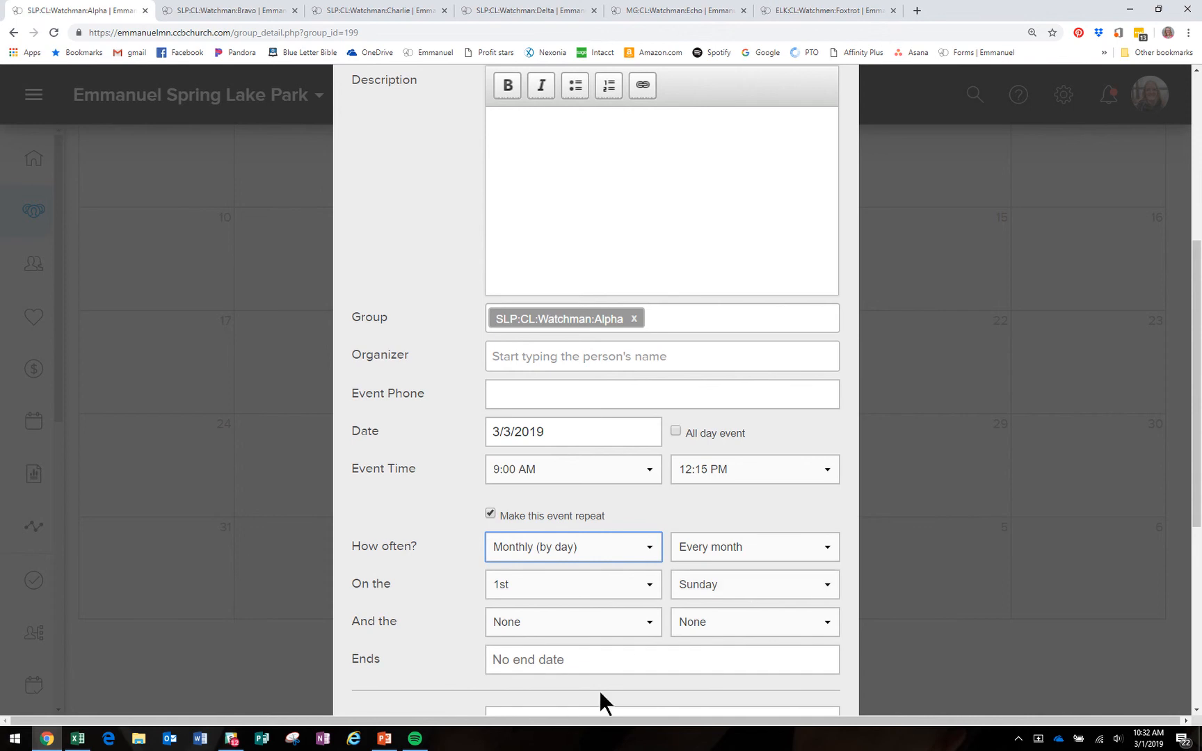
{"action": "left_click", "coordinate": [644, 652]}
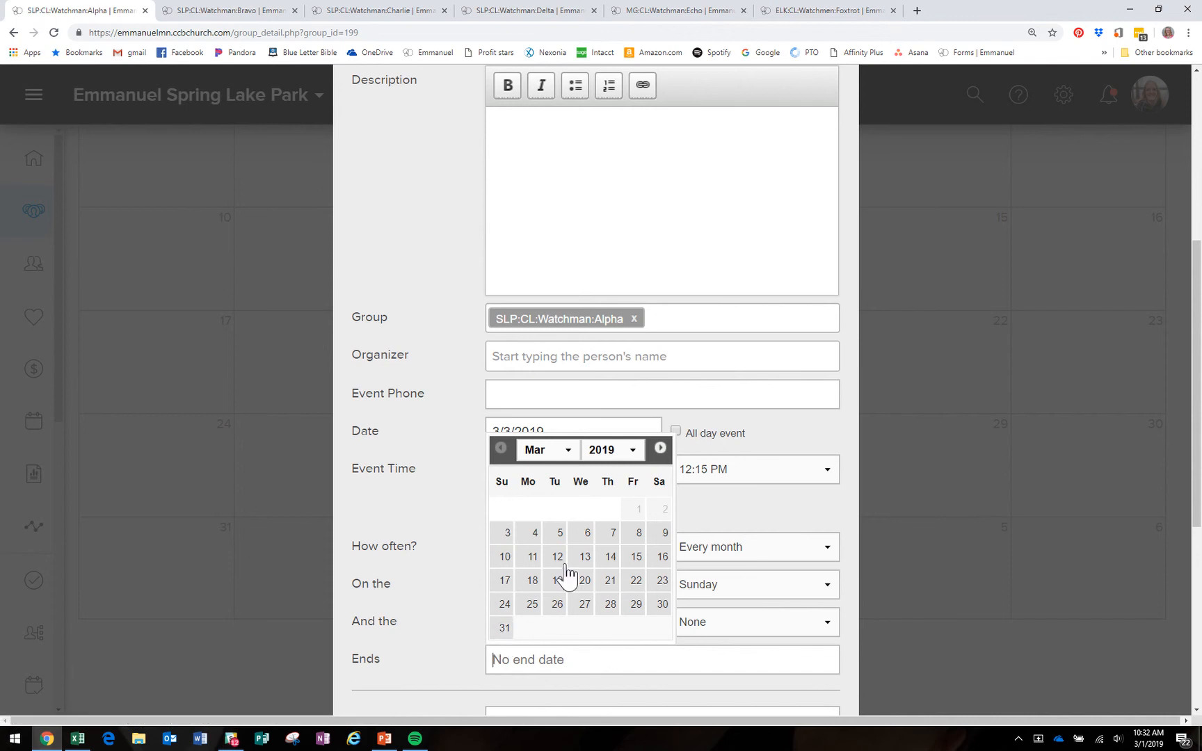
{"action": "left_click", "coordinate": [721, 515]}
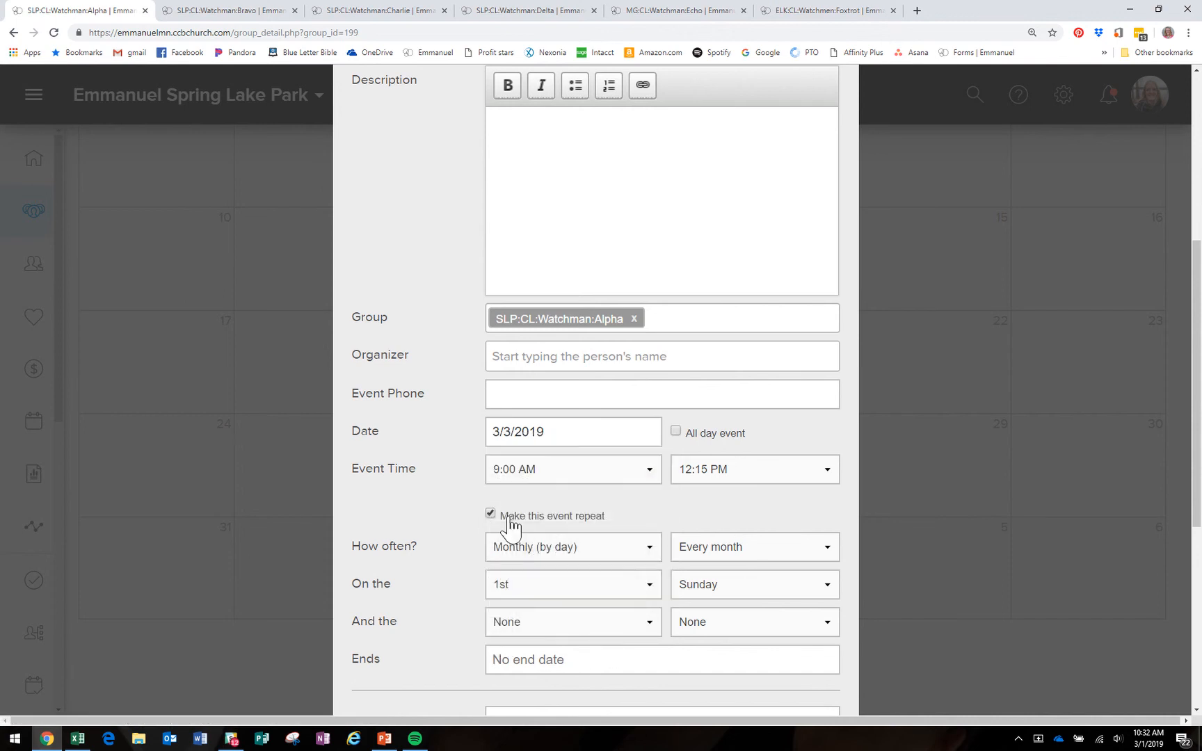
Step: Turn repeating back off and save the one-time March 3 event
{"action": "left_click", "coordinate": [490, 513]}
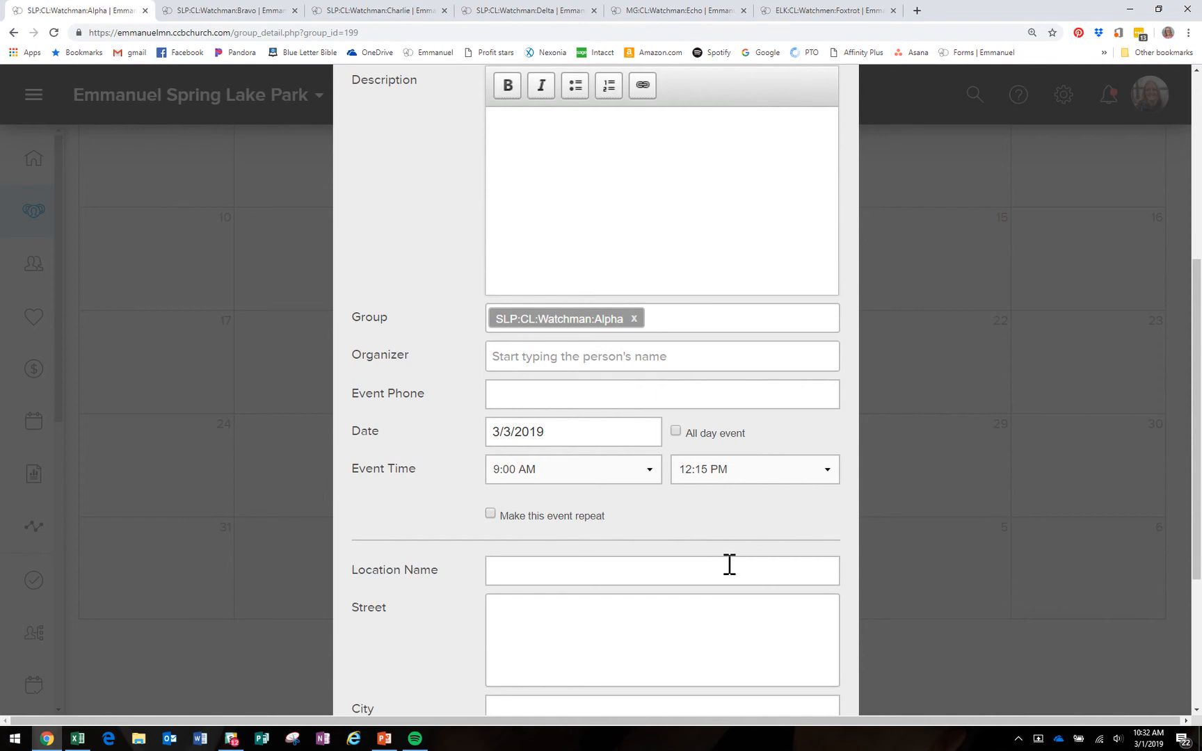
{"action": "scroll", "coordinate": [731, 554], "scroll_direction": "down", "scroll_amount": 4}
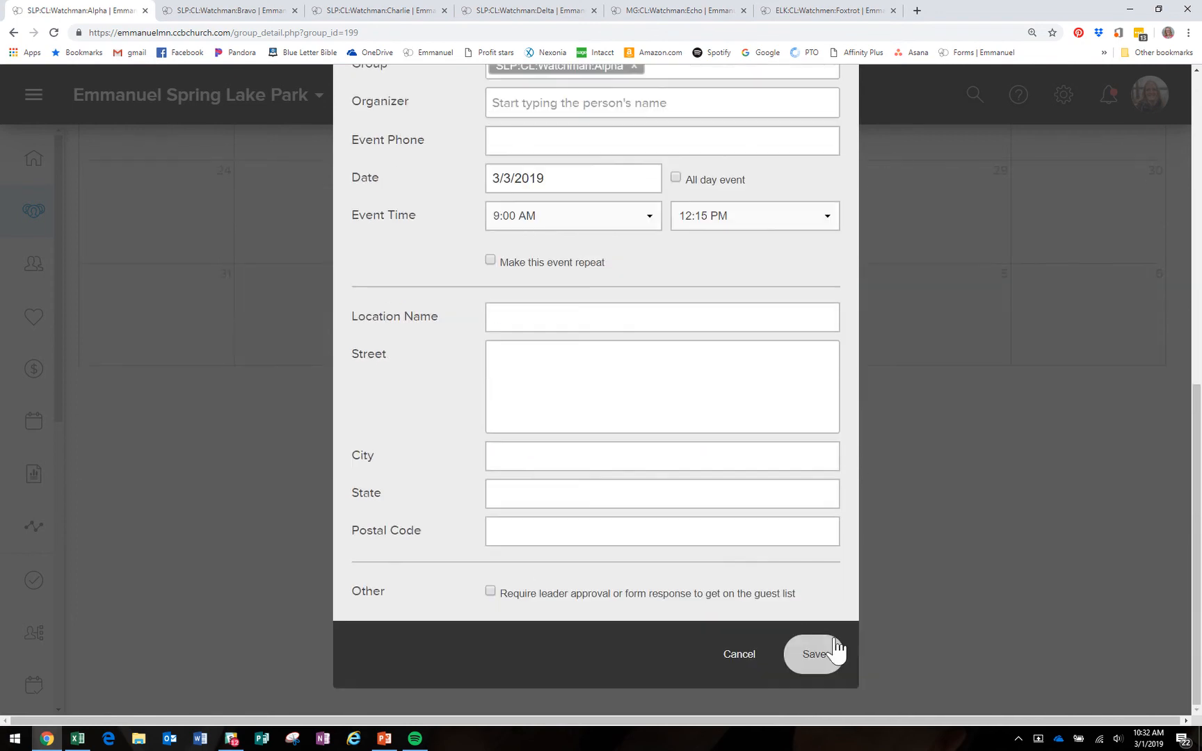
{"action": "left_click", "coordinate": [813, 654]}
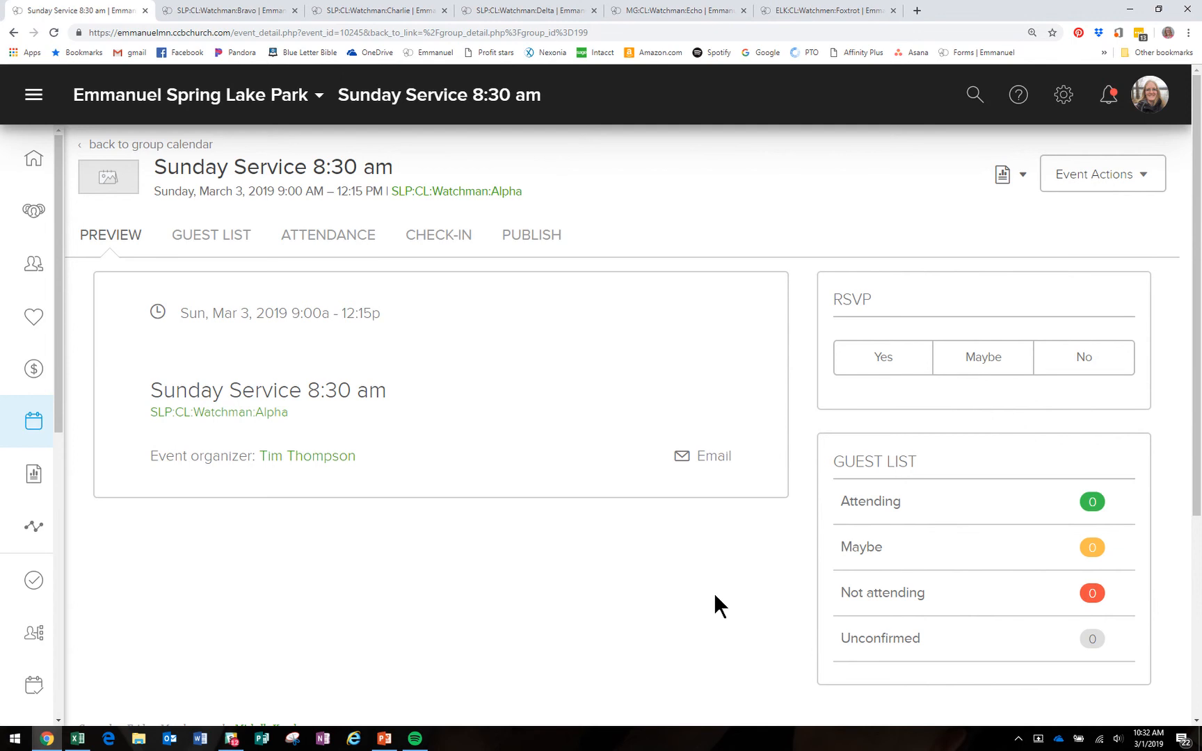
{"action": "left_click", "coordinate": [1132, 740]}
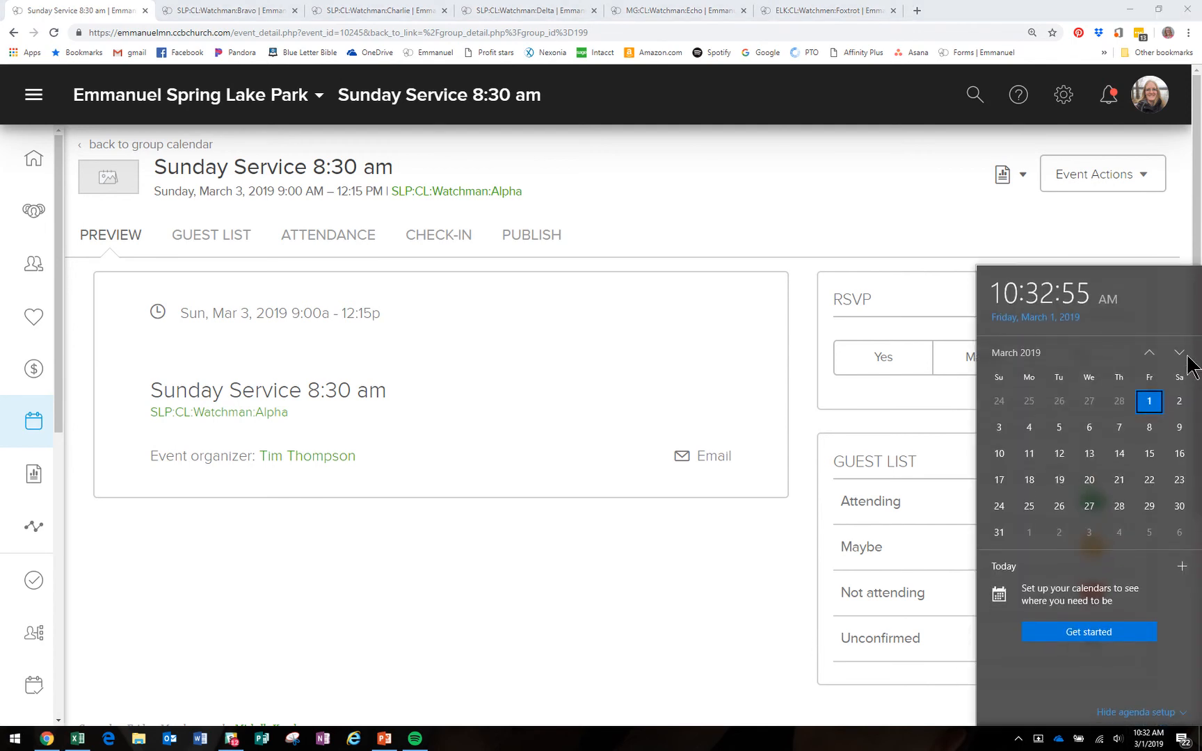
{"action": "left_click", "coordinate": [1179, 355]}
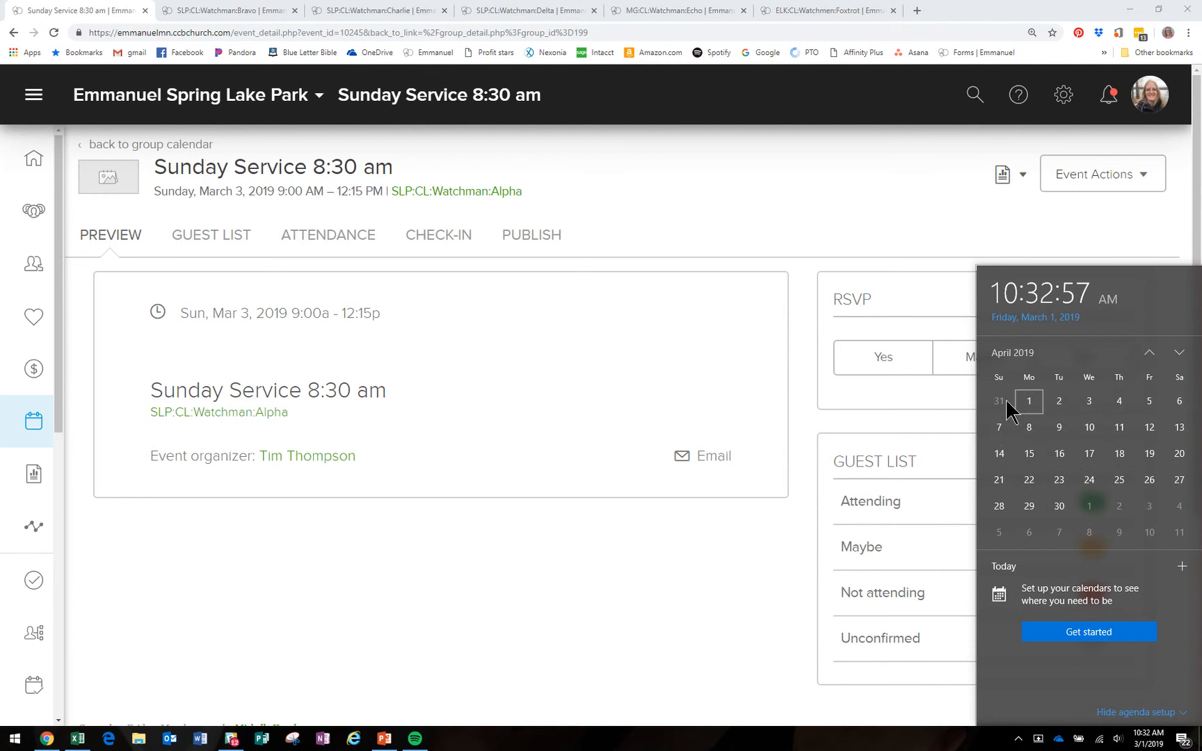
{"action": "left_click", "coordinate": [997, 428]}
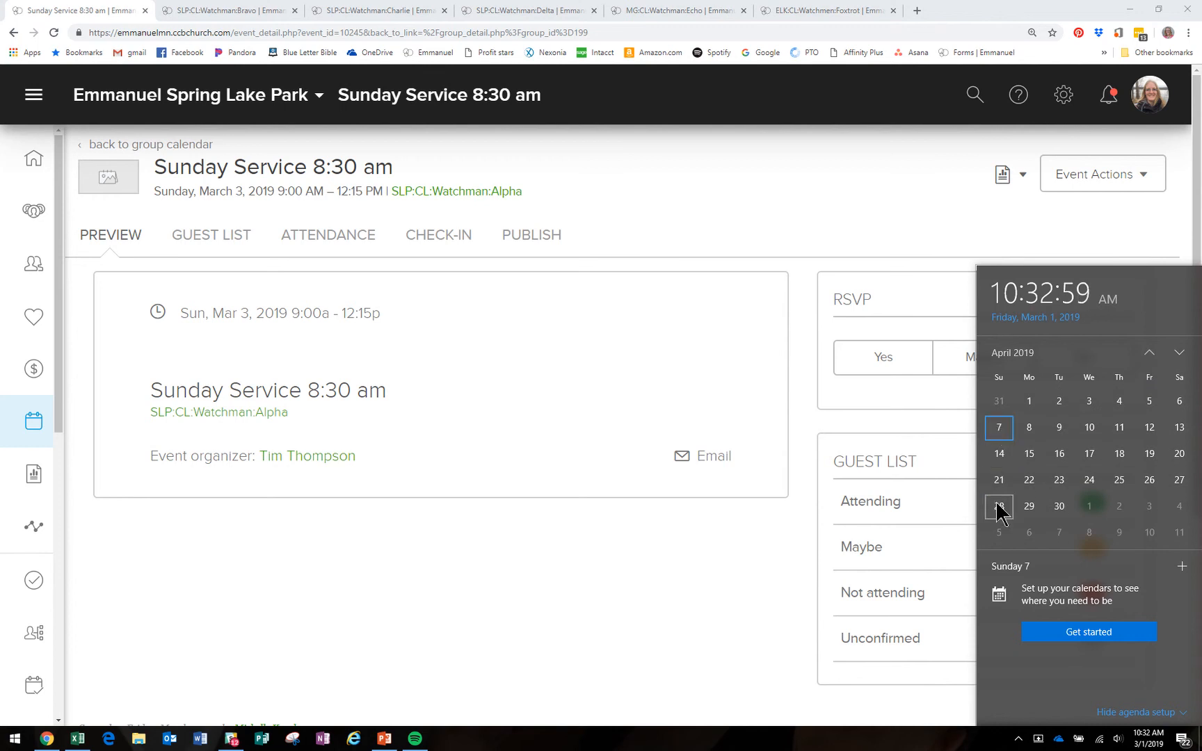
{"action": "left_click", "coordinate": [999, 535]}
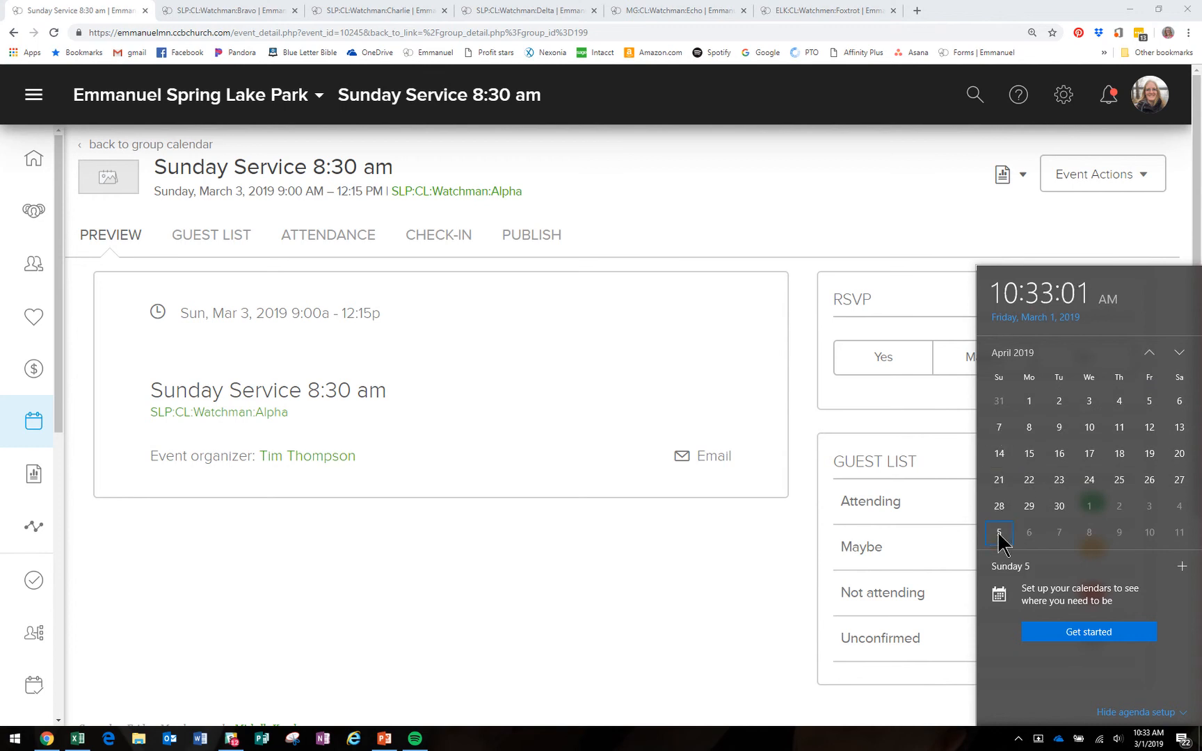
{"action": "left_click", "coordinate": [1179, 354]}
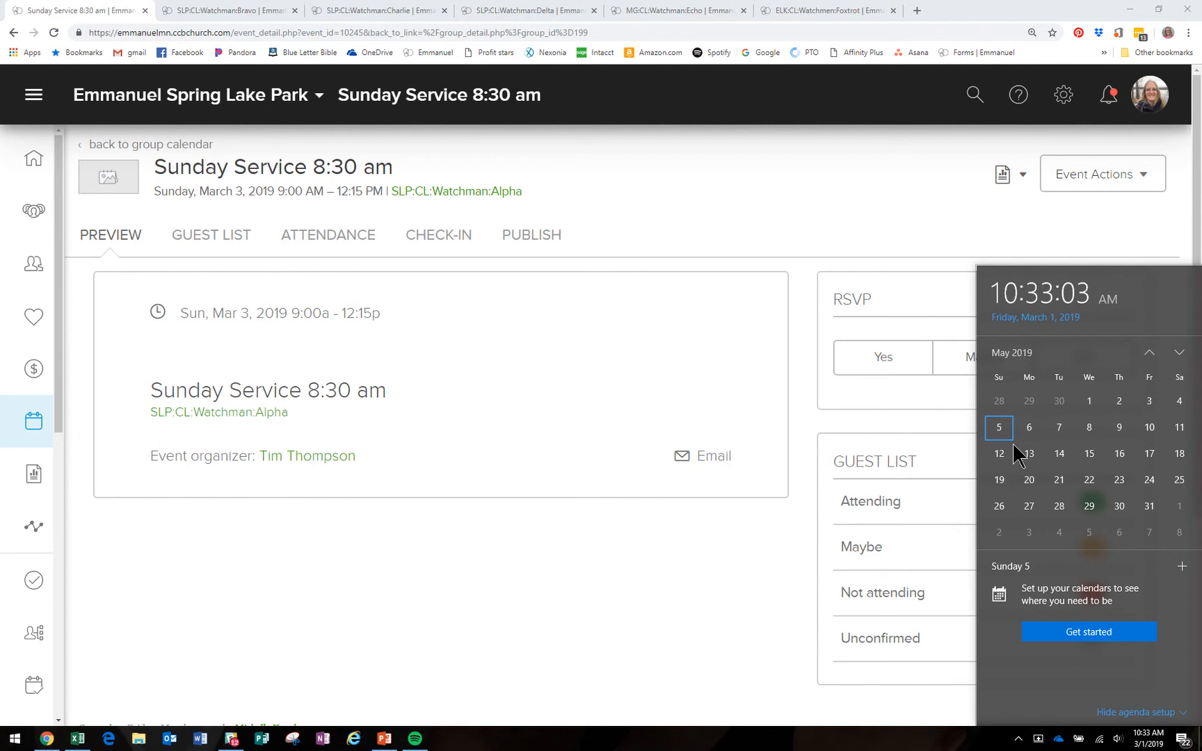
{"action": "left_click", "coordinate": [1001, 536]}
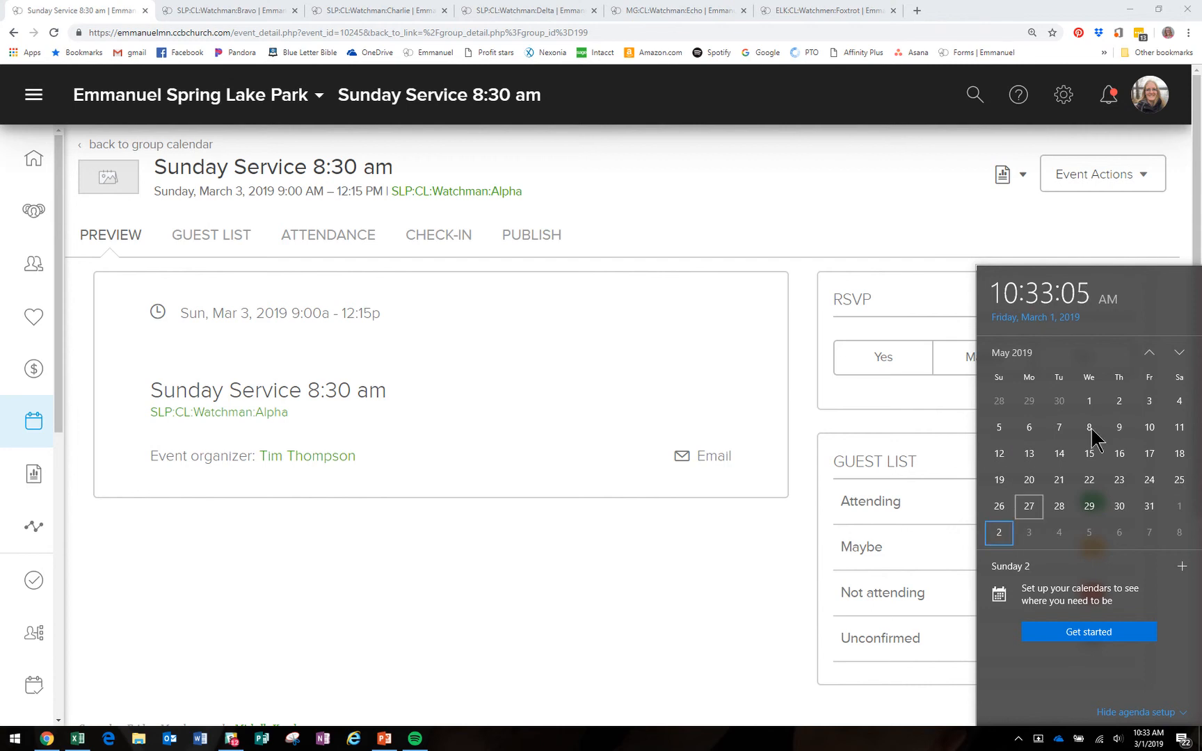
{"action": "left_click", "coordinate": [1180, 353]}
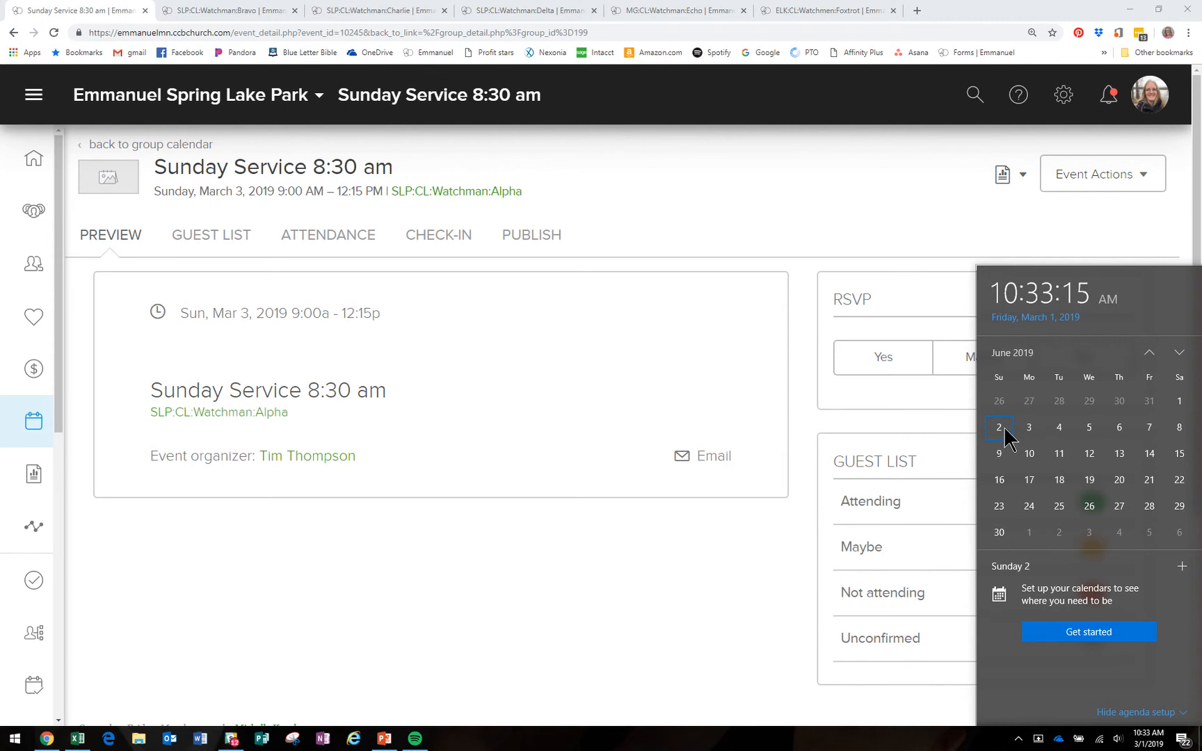
{"action": "left_click", "coordinate": [867, 214]}
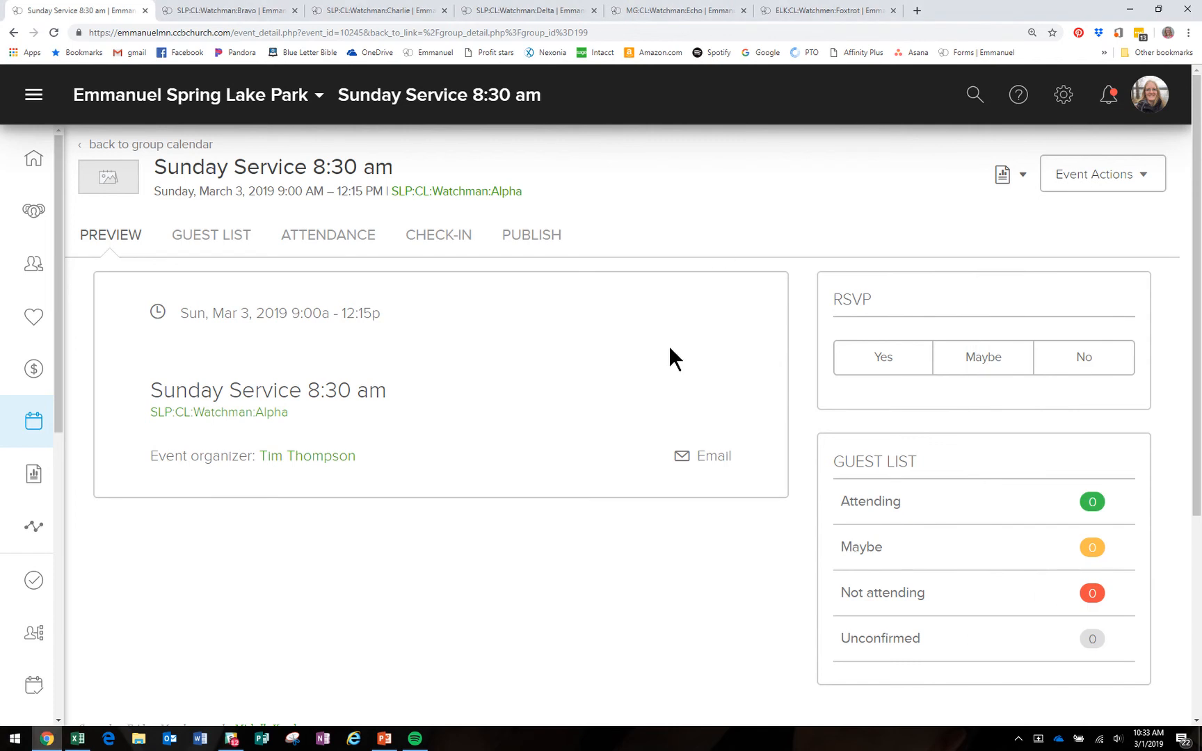
Step: Change the March 3 service's Attendance Grouping to Volunteer and save the settings
{"action": "left_click", "coordinate": [346, 247]}
{"action": "left_click", "coordinate": [1091, 299]}
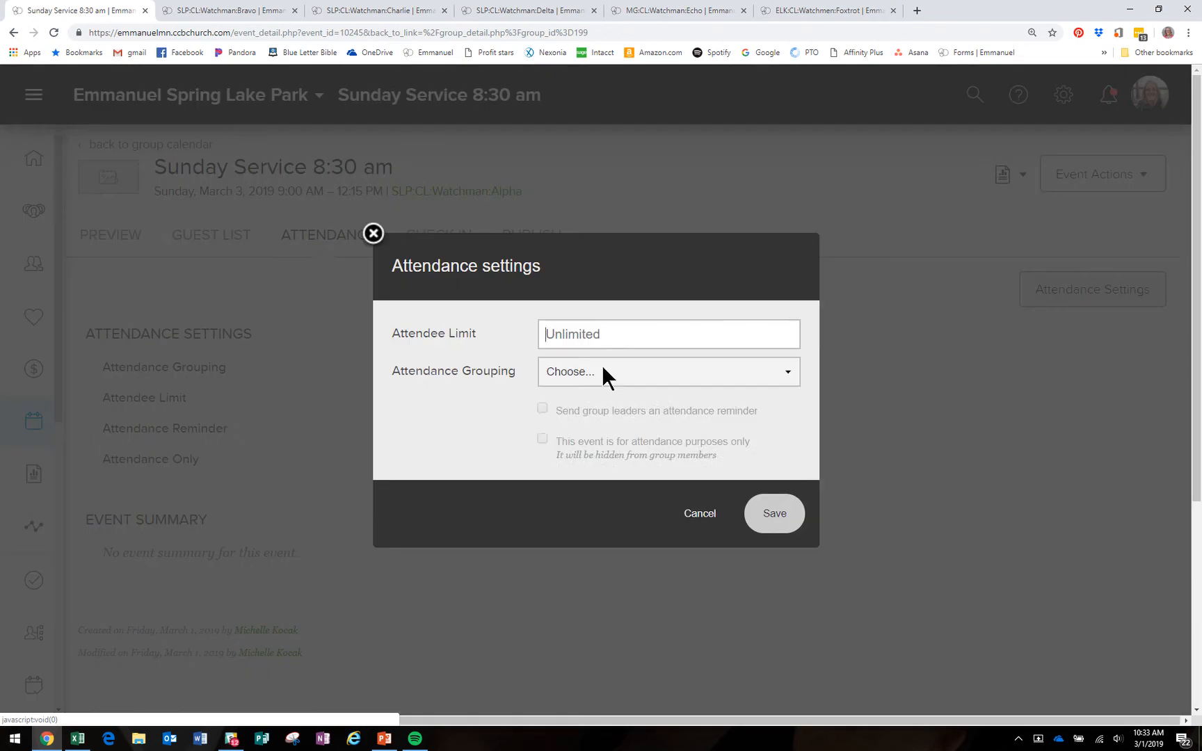
{"action": "left_click", "coordinate": [633, 378]}
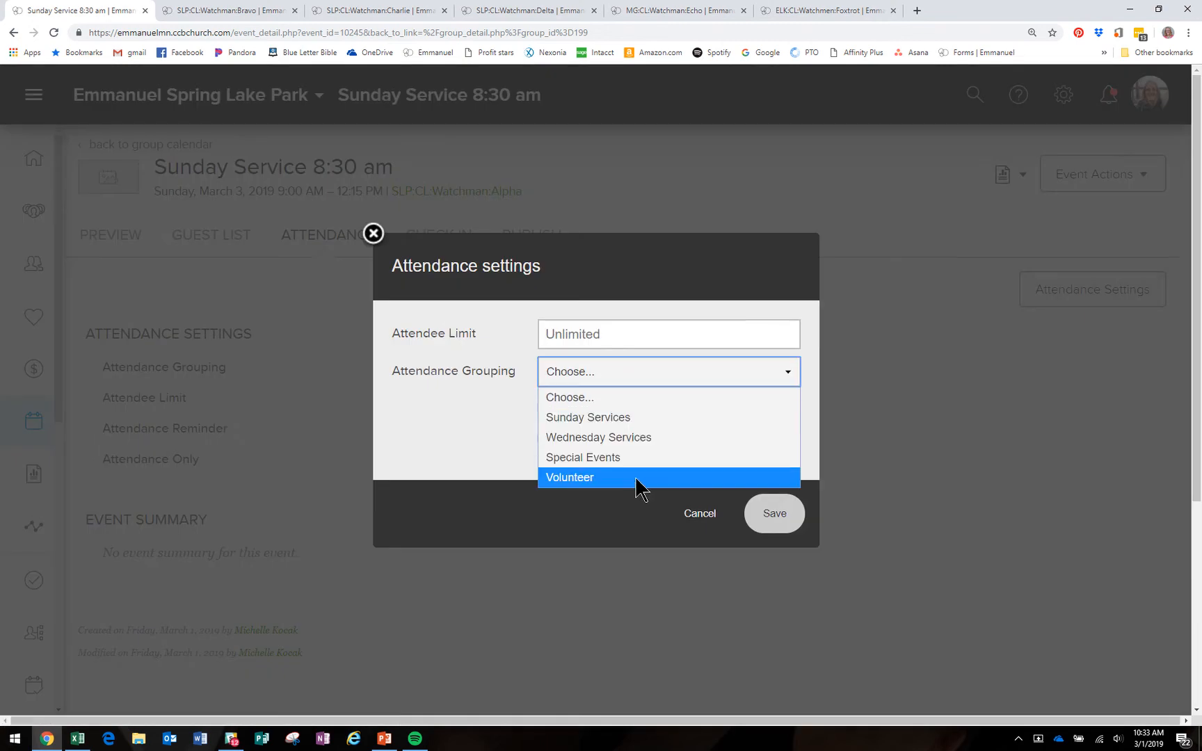
{"action": "left_click", "coordinate": [637, 478]}
{"action": "left_click", "coordinate": [777, 518]}
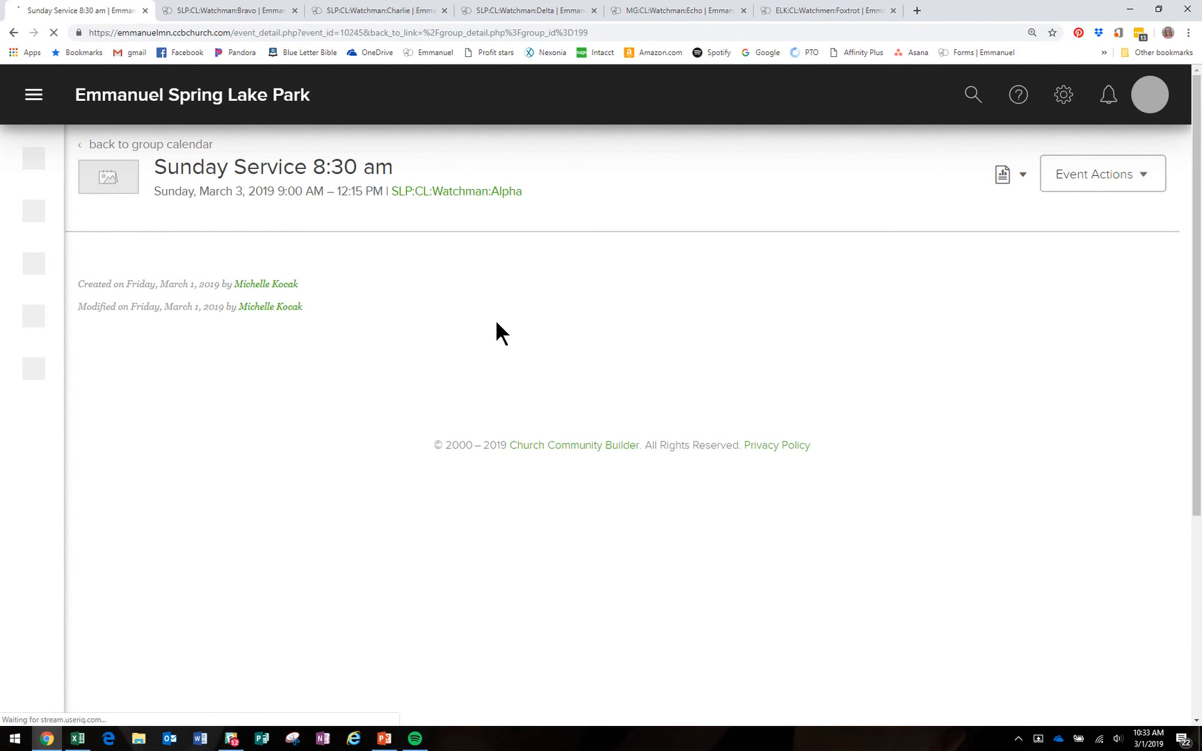
{"action": "left_click", "coordinate": [453, 195]}
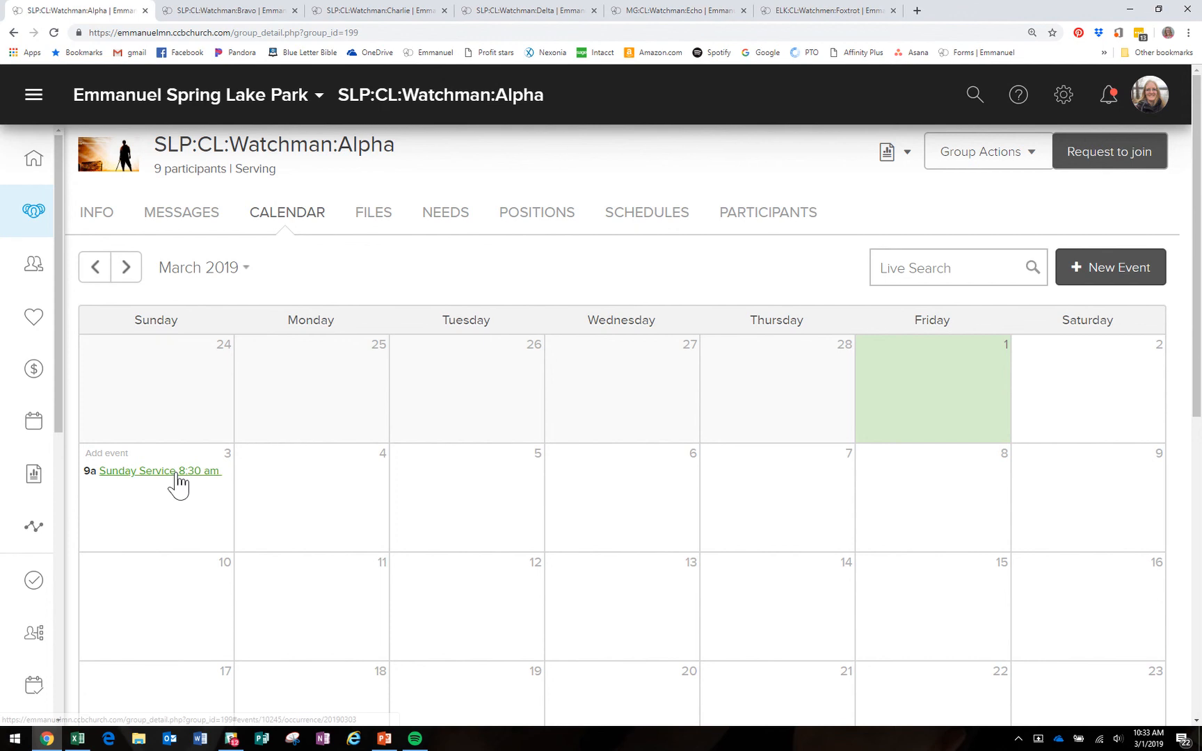
{"action": "left_click", "coordinate": [175, 473]}
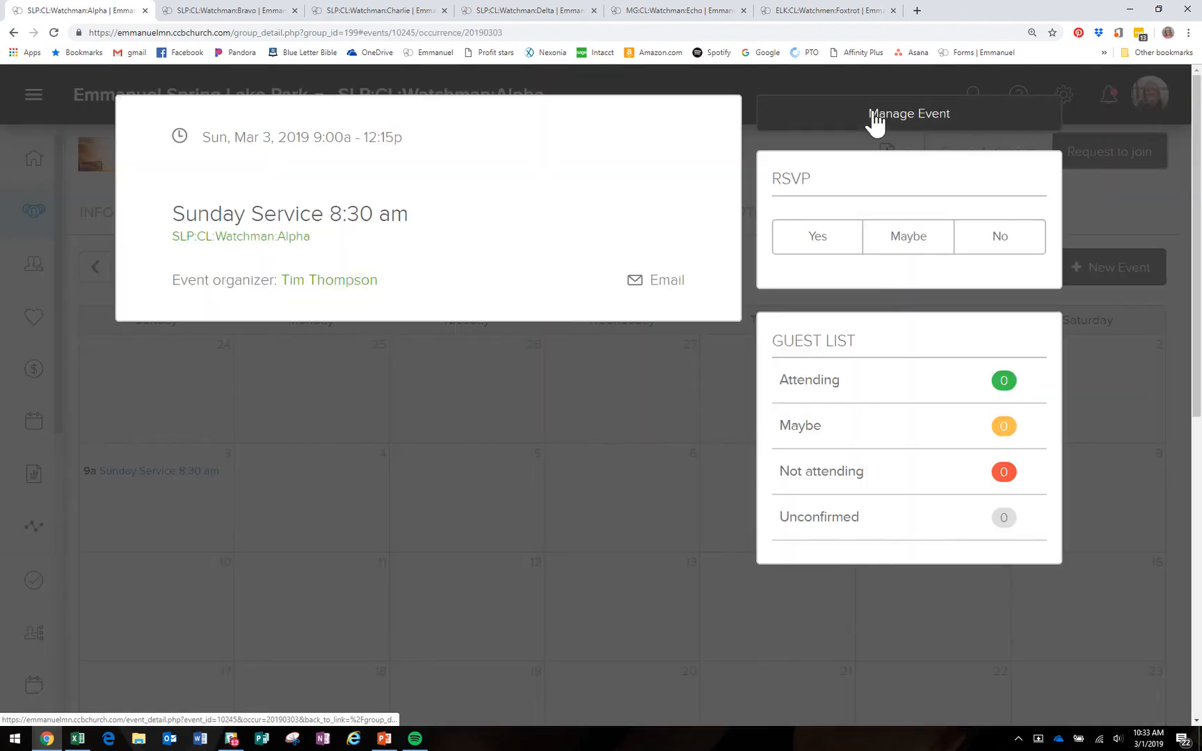
{"action": "left_click", "coordinate": [873, 114]}
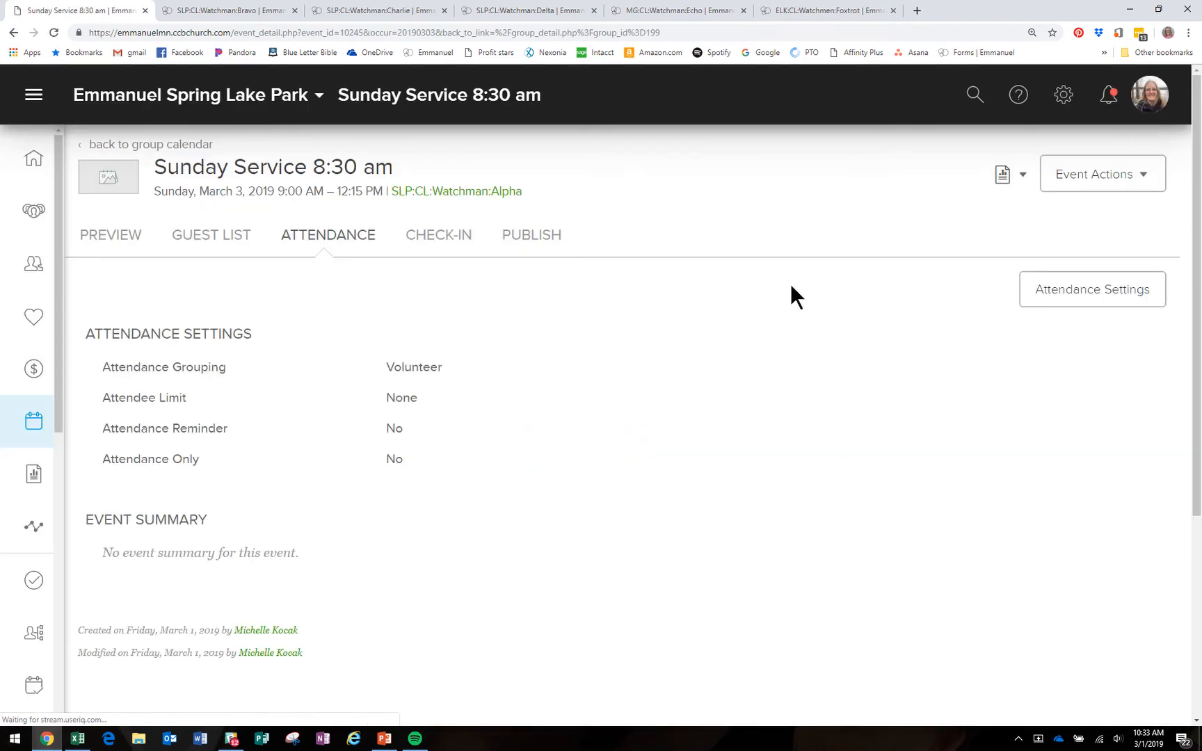
{"action": "left_click", "coordinate": [459, 242]}
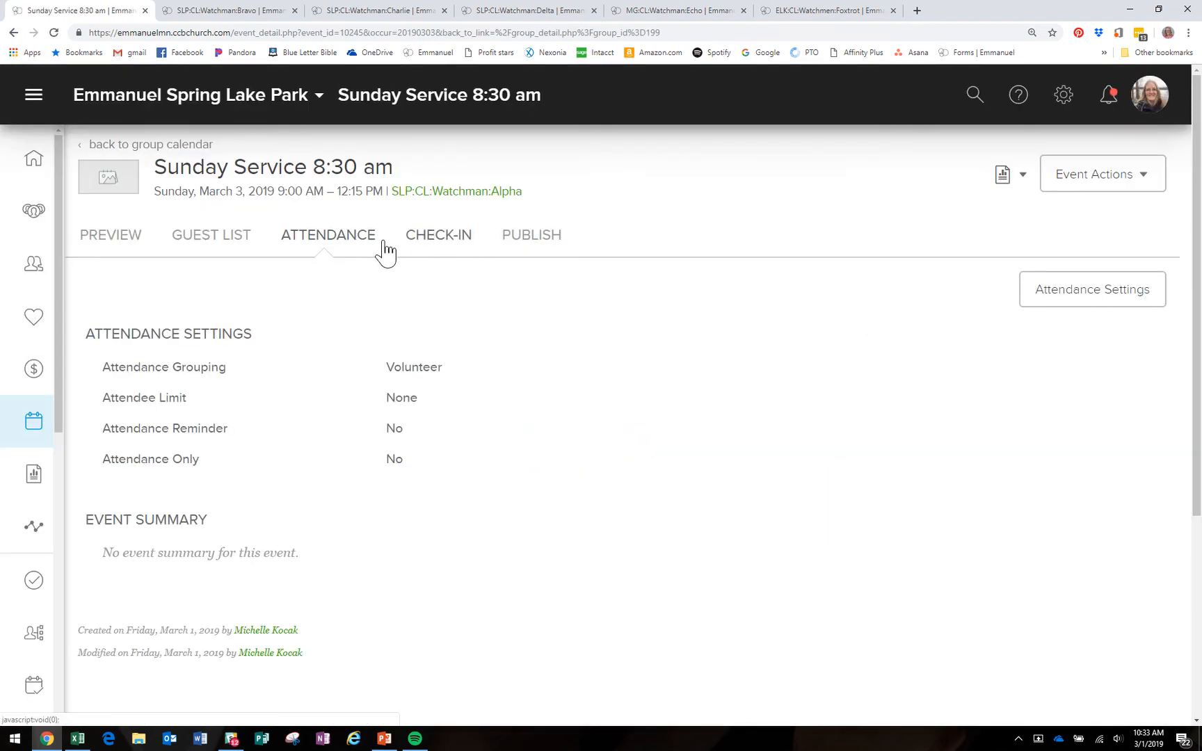
{"action": "left_click", "coordinate": [336, 247]}
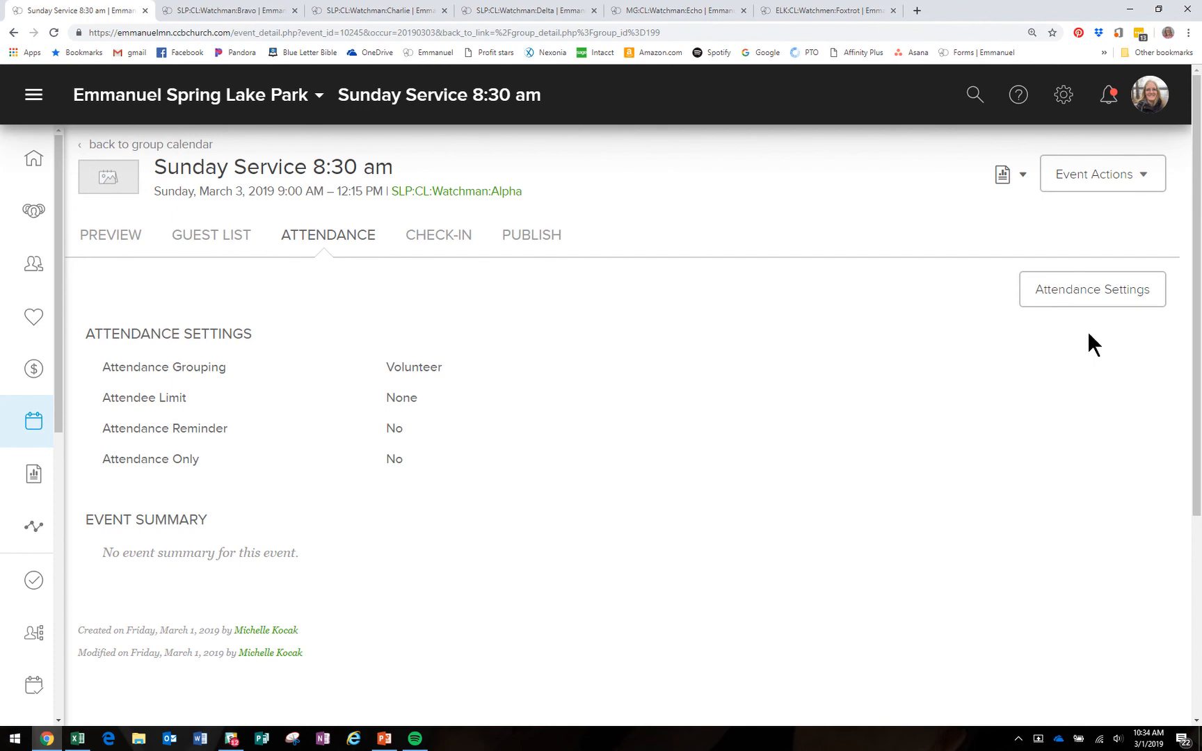
Step: Return to the Alpha group calendar and advance it to April 2019
{"action": "left_click", "coordinate": [169, 145]}
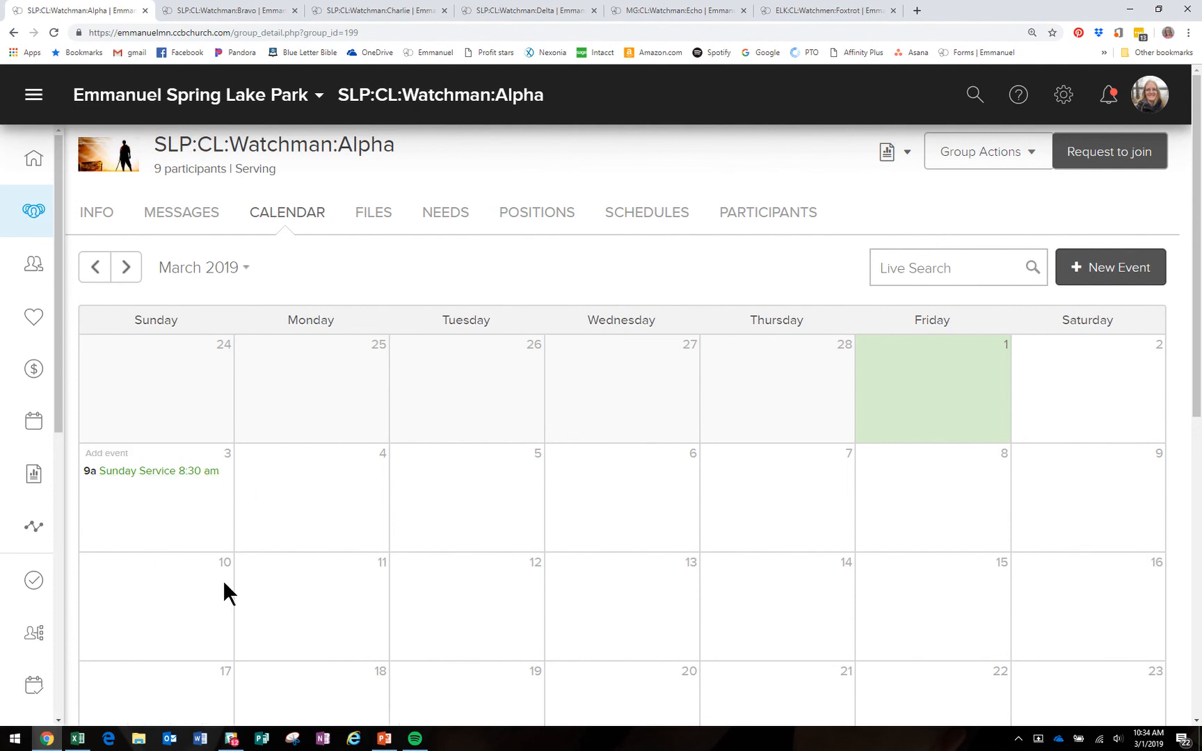
{"action": "scroll", "coordinate": [200, 526], "scroll_direction": "down", "scroll_amount": 1}
{"action": "scroll", "coordinate": [198, 523], "scroll_direction": "down", "scroll_amount": 2}
{"action": "scroll", "coordinate": [133, 233], "scroll_direction": "up", "scroll_amount": 2}
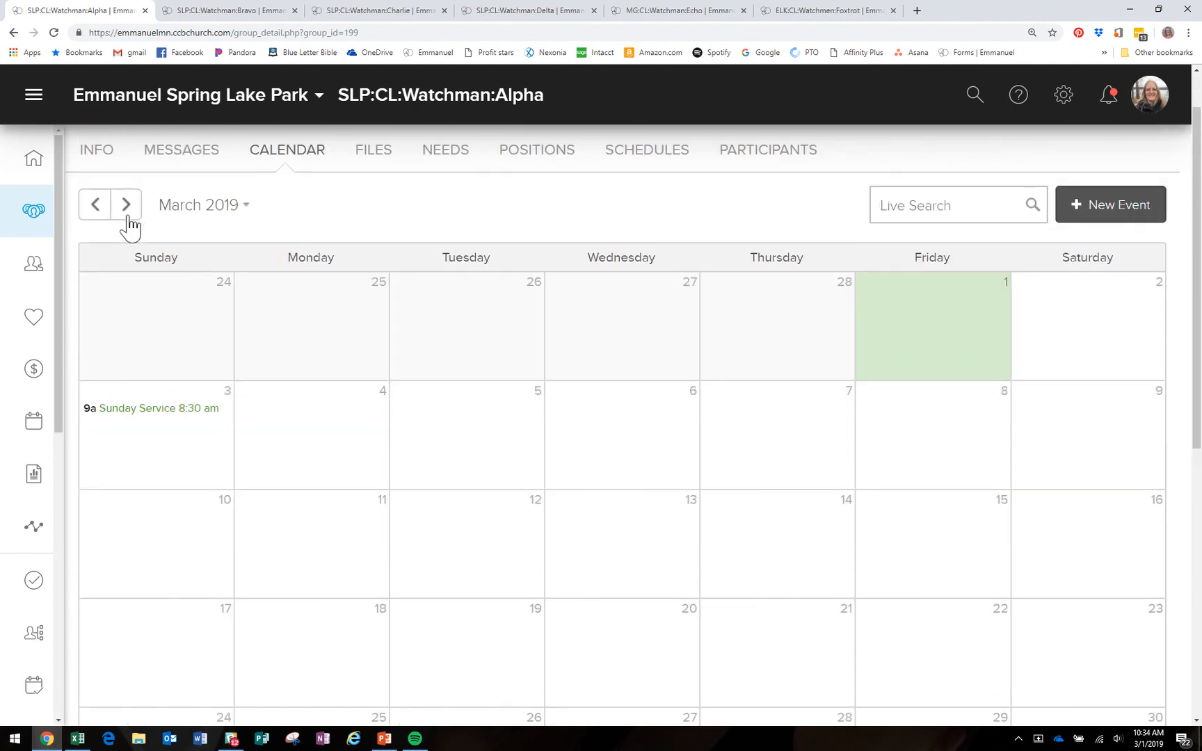
{"action": "left_click", "coordinate": [126, 206]}
{"action": "scroll", "coordinate": [230, 520], "scroll_direction": "down", "scroll_amount": 4}
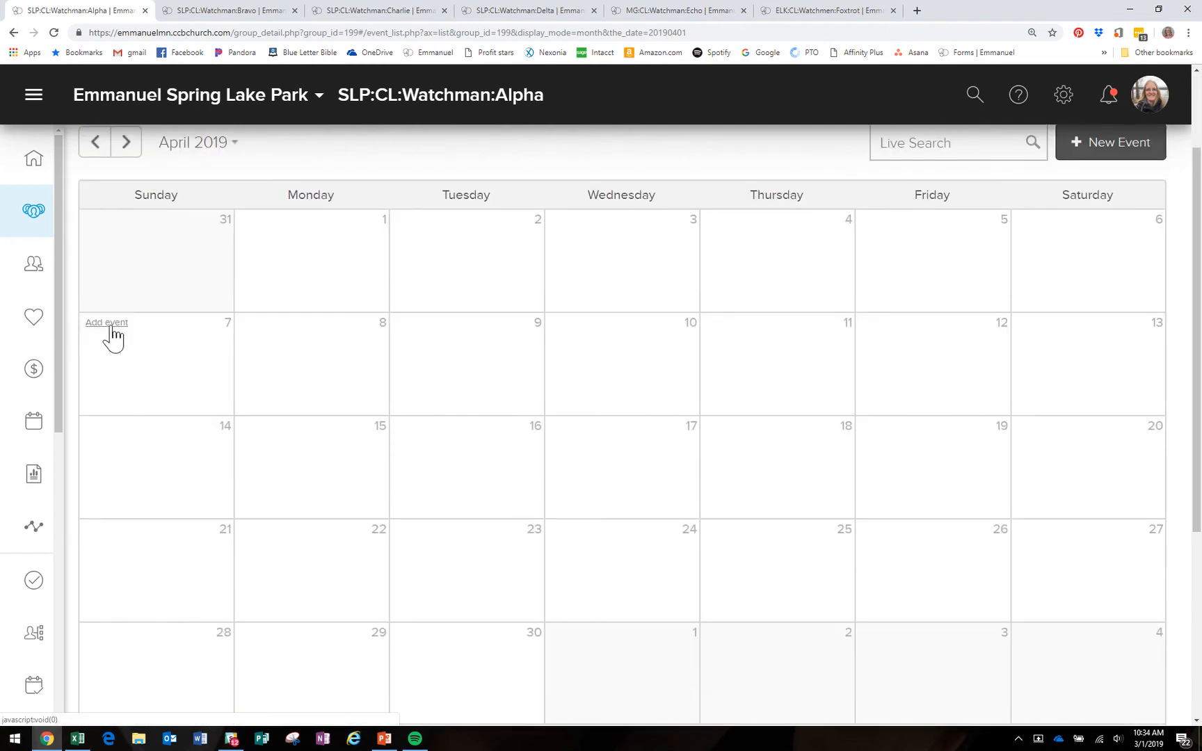
Step: Create a no-rooms 'Sunday Service 8:30 am' event on April 7, running 9:00 AM–12:15 PM
{"action": "left_click", "coordinate": [112, 324]}
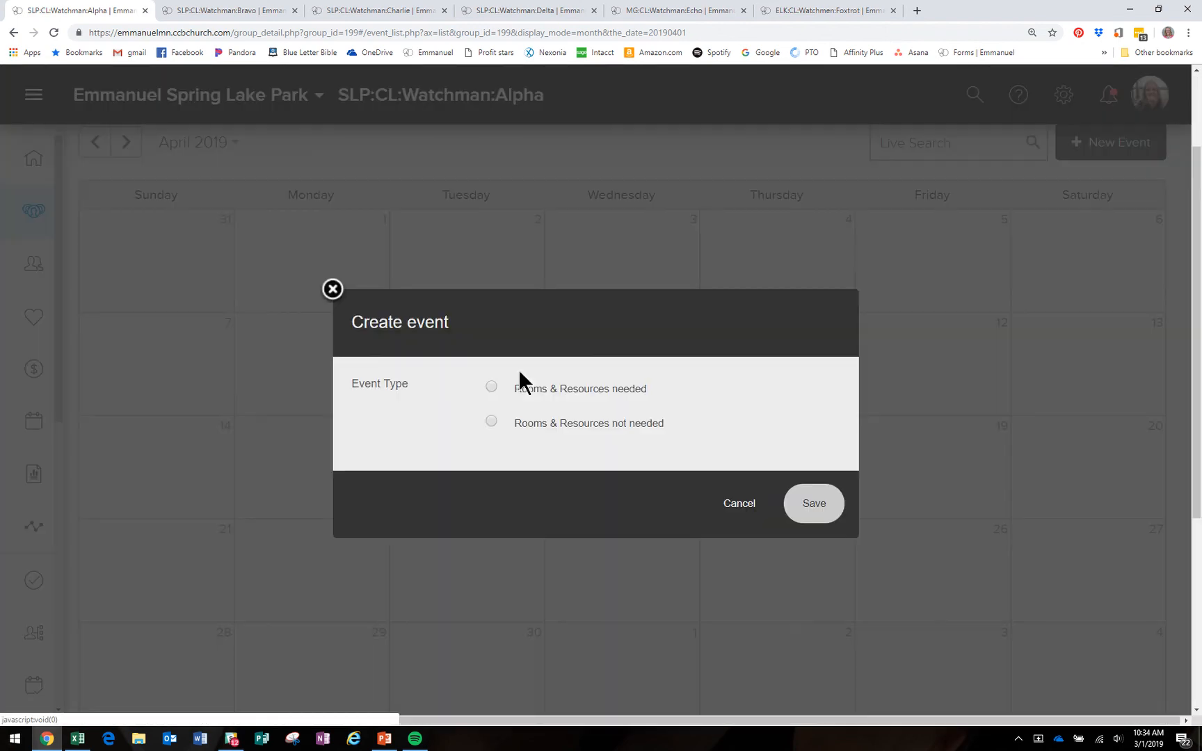
{"action": "left_click", "coordinate": [491, 421]}
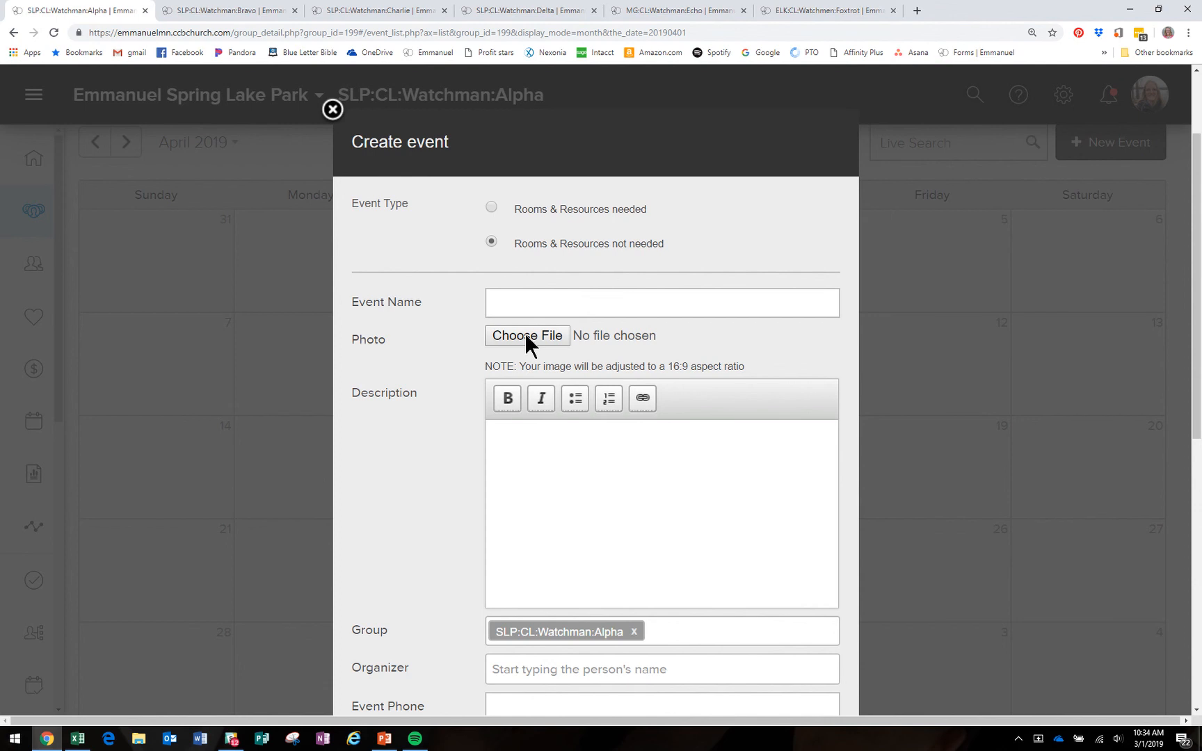
{"action": "type", "text": "Sunday Service 8:30 am"}
{"action": "scroll", "coordinate": [572, 574], "scroll_direction": "down", "scroll_amount": 3}
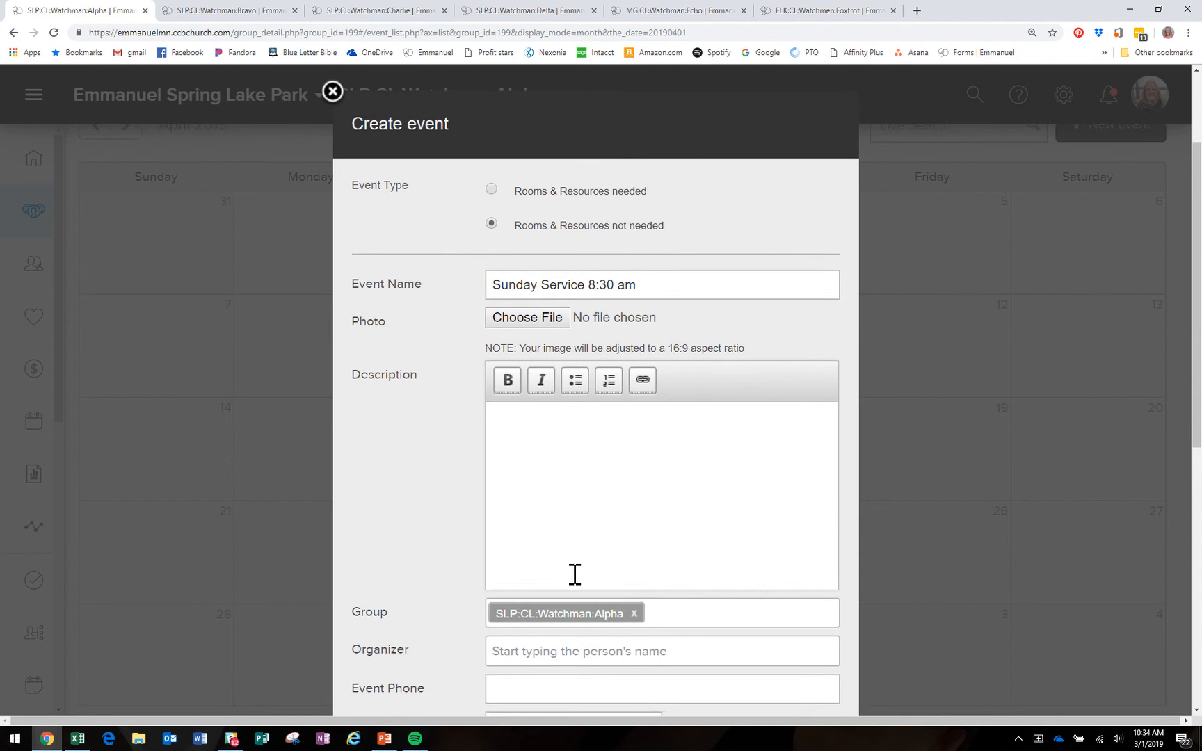
{"action": "left_click", "coordinate": [549, 595]}
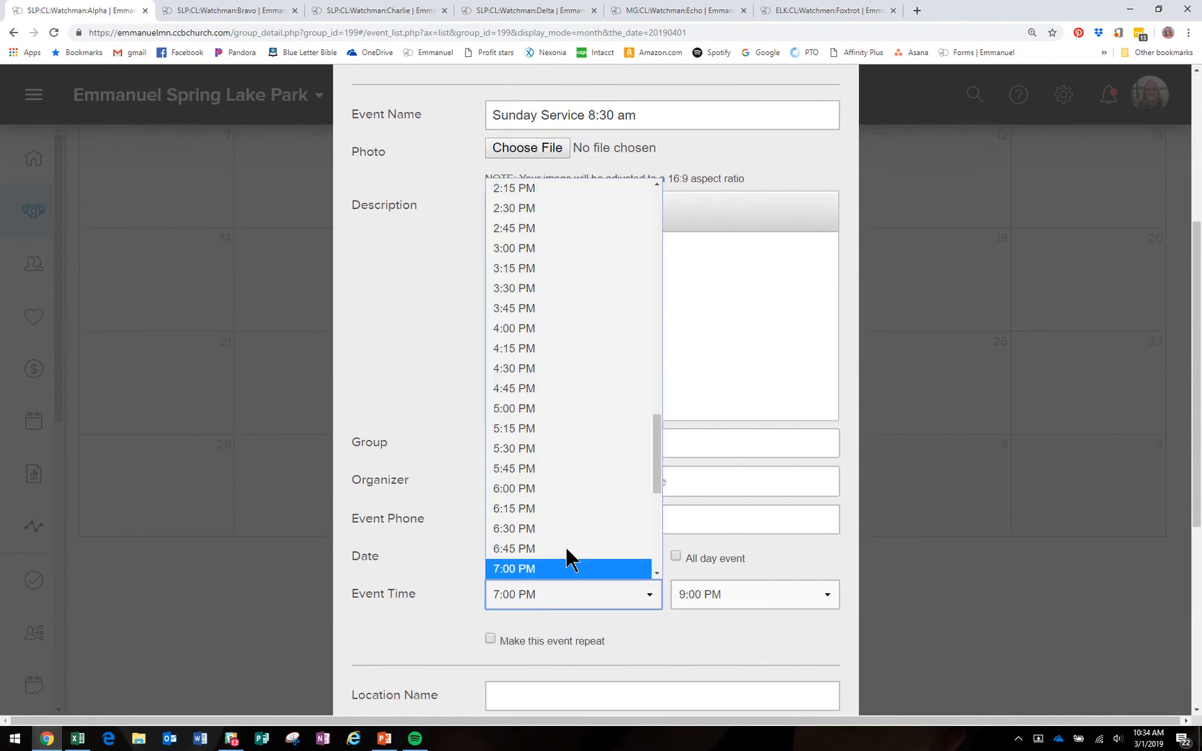
{"action": "scroll", "coordinate": [577, 407], "scroll_direction": "up", "scroll_amount": 7}
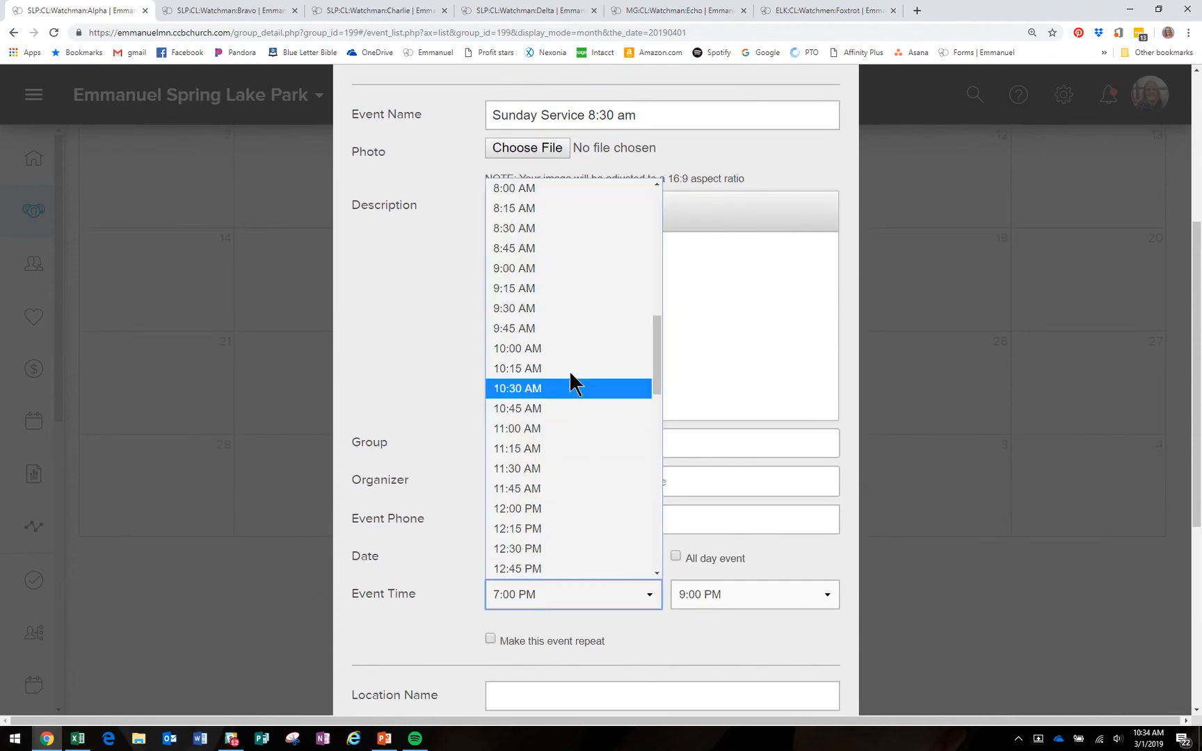
{"action": "left_click", "coordinate": [554, 271]}
{"action": "left_click", "coordinate": [736, 592]}
{"action": "scroll", "coordinate": [723, 423], "scroll_direction": "up", "scroll_amount": 7}
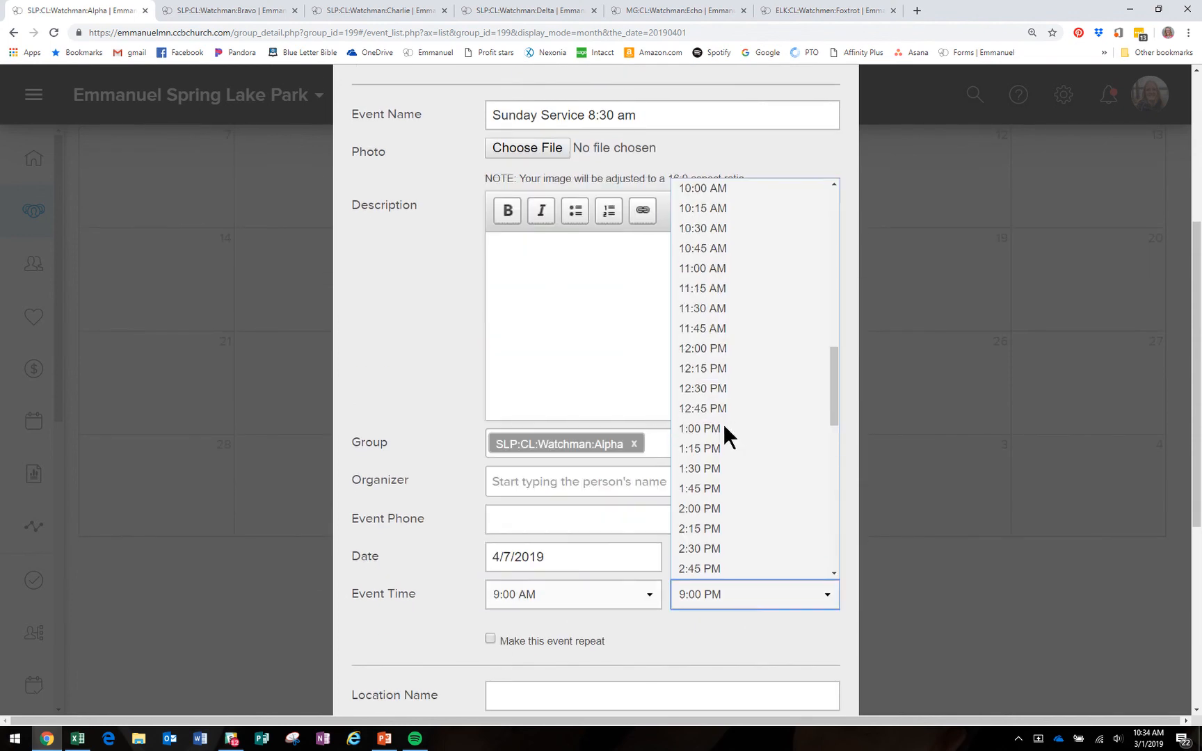
{"action": "left_click", "coordinate": [724, 368]}
Step: Make it repeat monthly on the 1st Sunday until June 2, 2019, and save
{"action": "scroll", "coordinate": [550, 518], "scroll_direction": "down", "scroll_amount": 4}
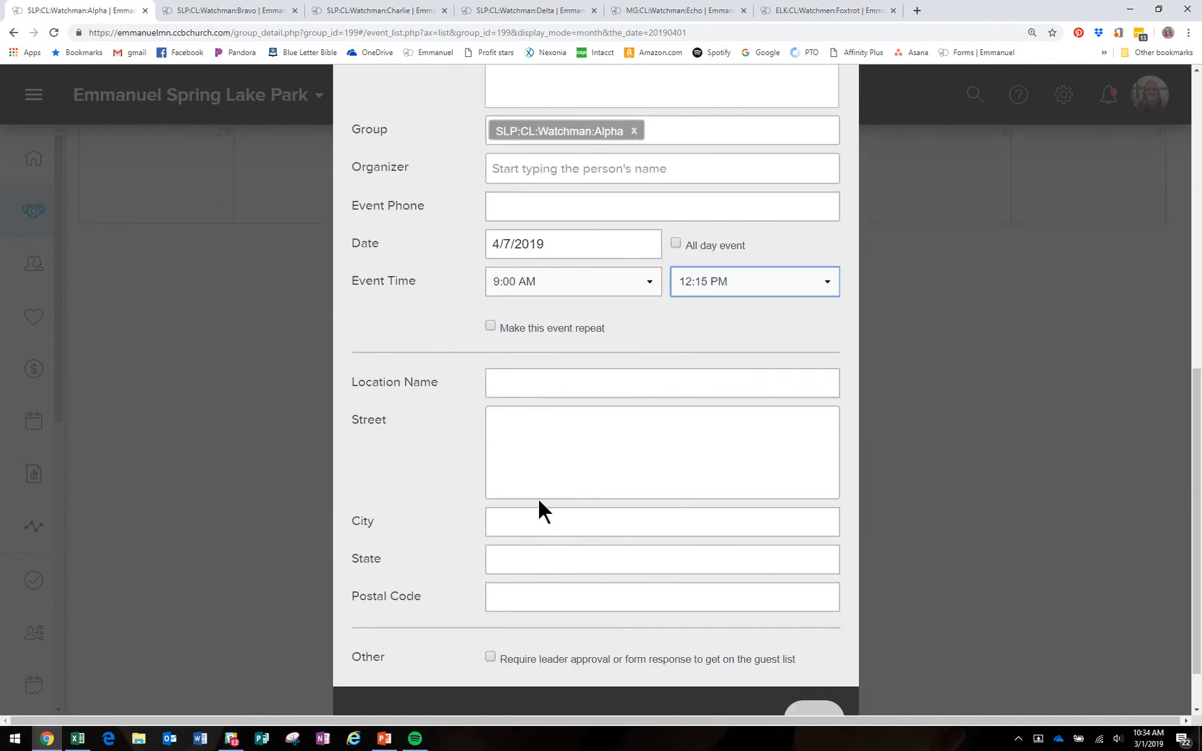
{"action": "left_click", "coordinate": [489, 322]}
{"action": "left_click", "coordinate": [601, 358]}
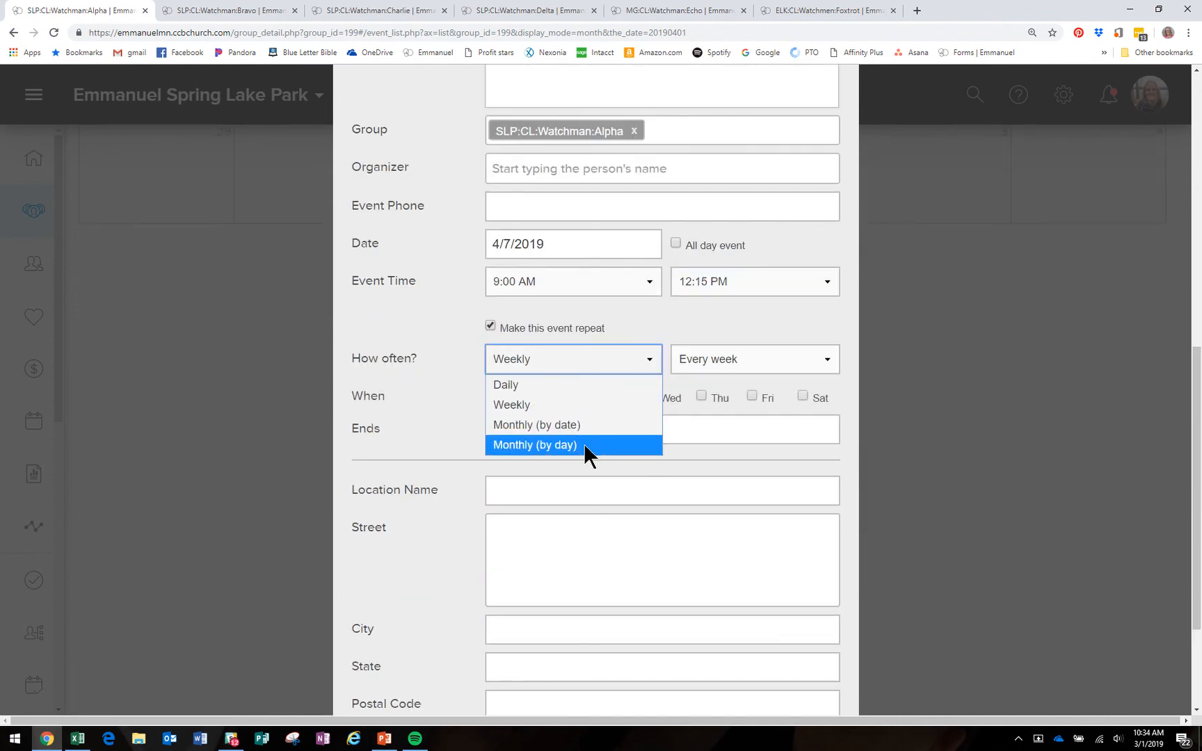
{"action": "left_click", "coordinate": [582, 445]}
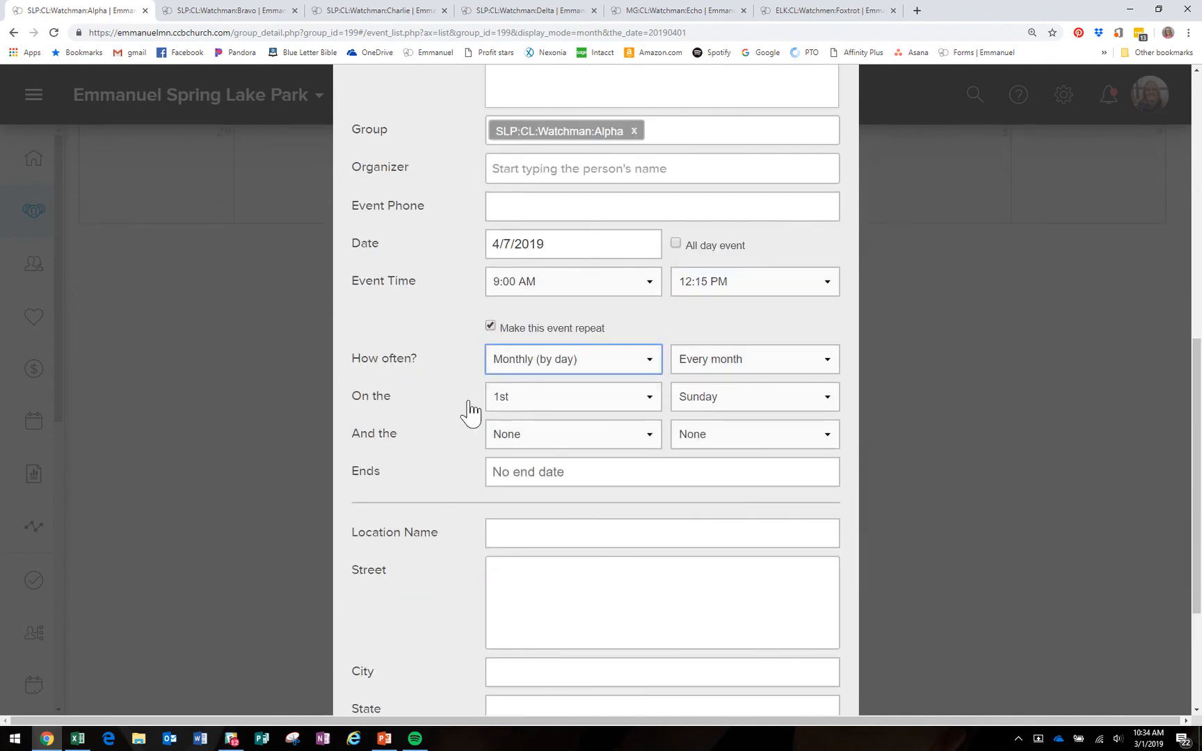
{"action": "left_click", "coordinate": [588, 472]}
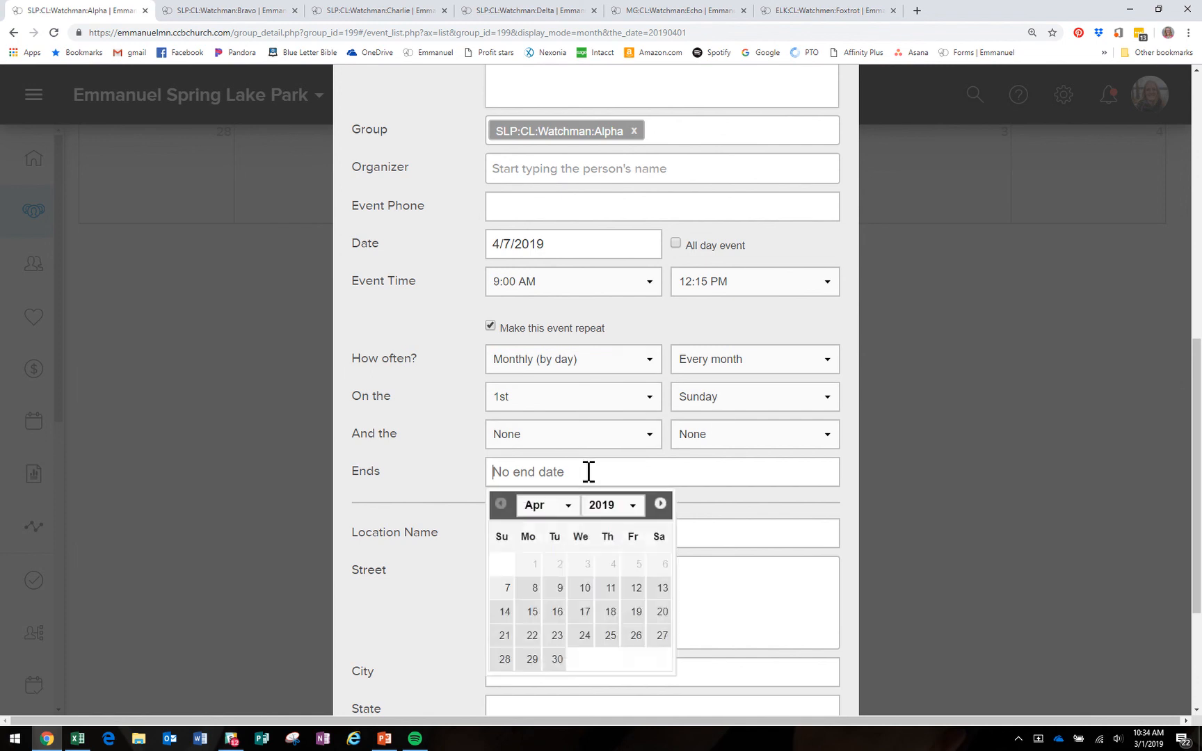
{"action": "left_click", "coordinate": [661, 504]}
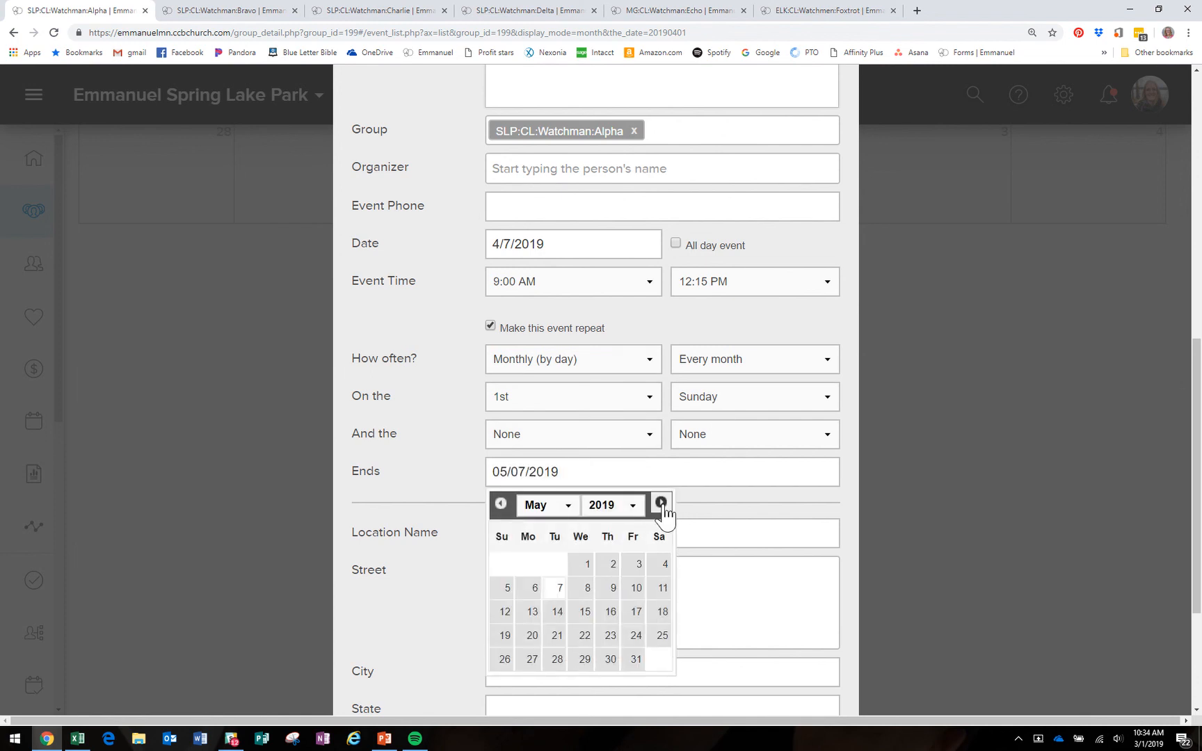
{"action": "left_click", "coordinate": [661, 505]}
{"action": "left_click", "coordinate": [506, 588]}
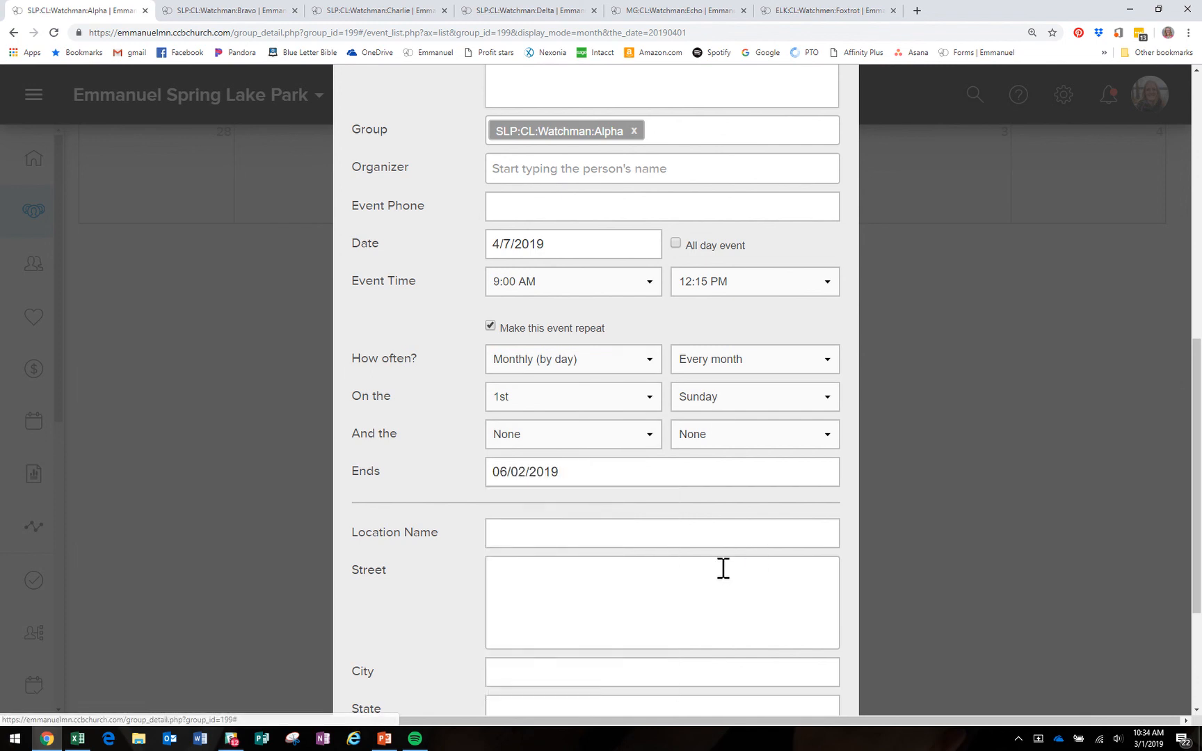
{"action": "scroll", "coordinate": [719, 570], "scroll_direction": "down", "scroll_amount": 3}
{"action": "left_click", "coordinate": [812, 655]}
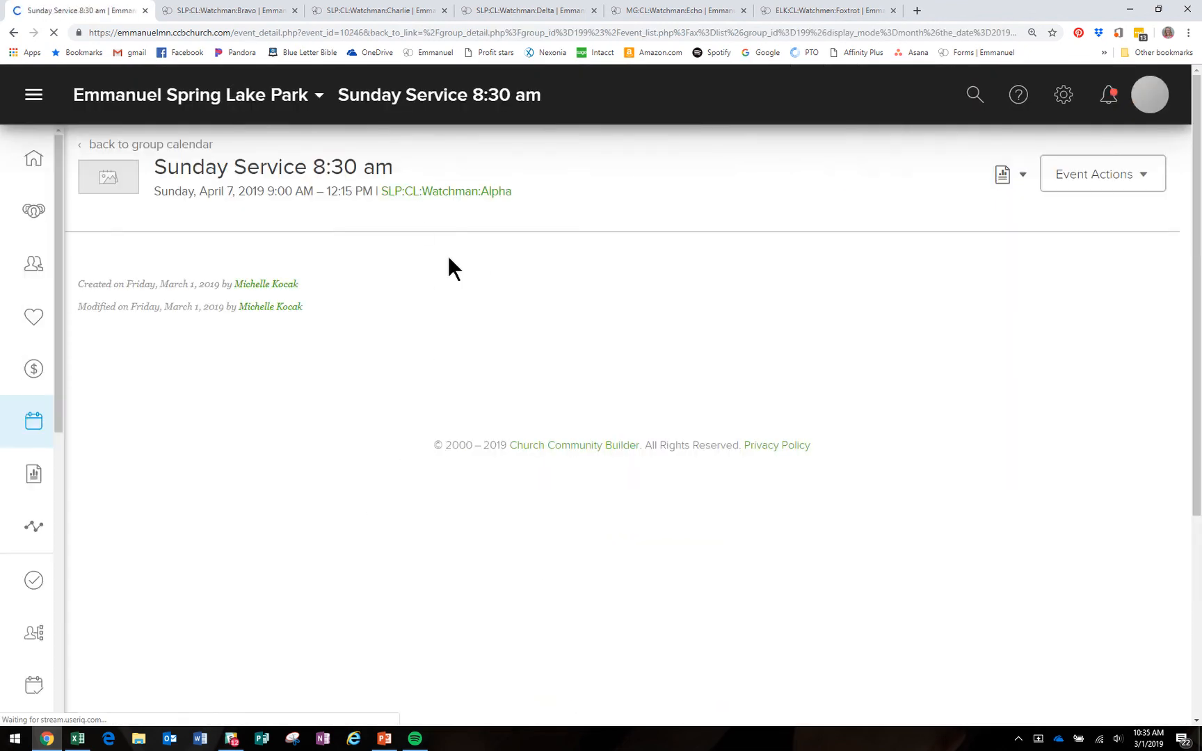
Step: Choose Volunteer as the April 7 event's Attendance Grouping and save the settings
{"action": "left_click", "coordinate": [353, 237]}
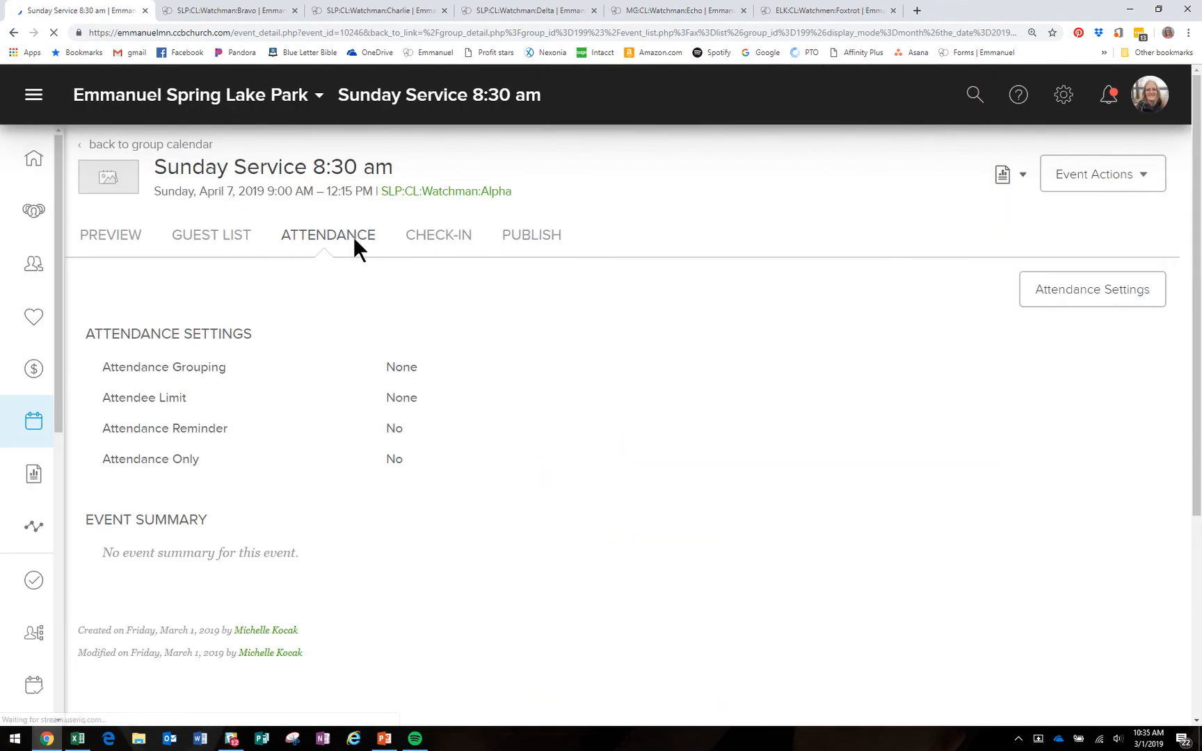
{"action": "left_click", "coordinate": [1094, 299]}
{"action": "left_click", "coordinate": [703, 375]}
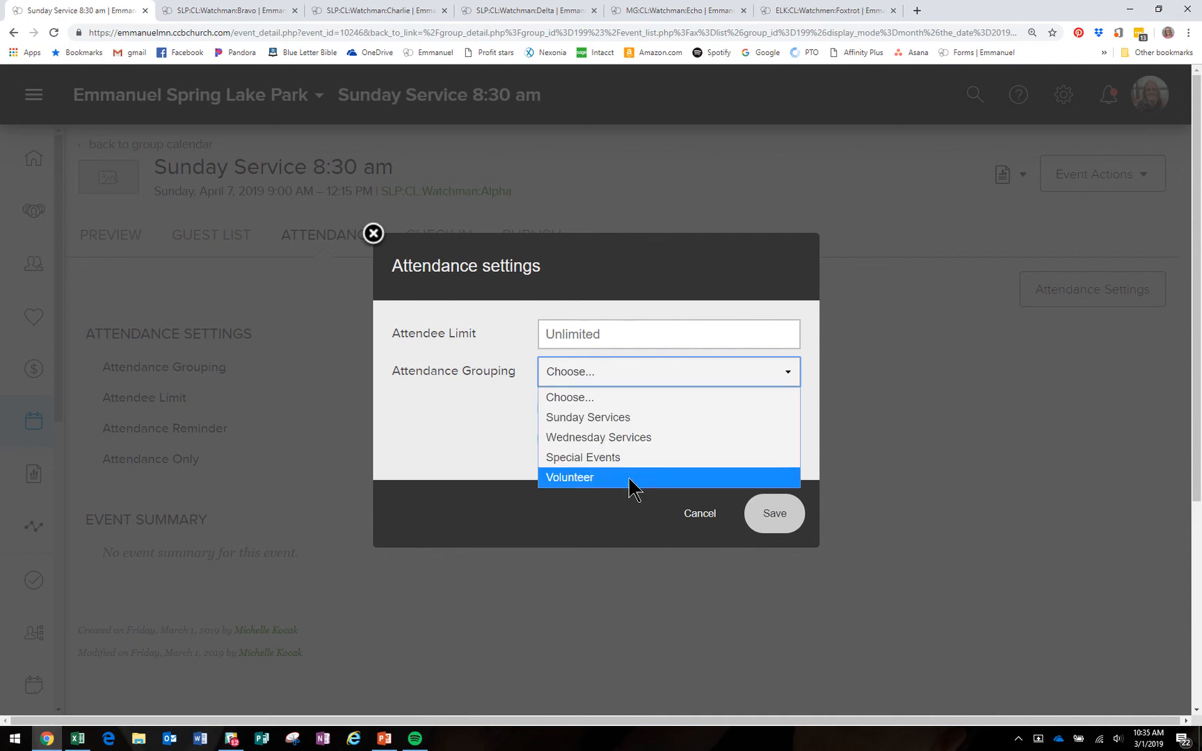
{"action": "left_click", "coordinate": [629, 480]}
{"action": "left_click", "coordinate": [775, 515]}
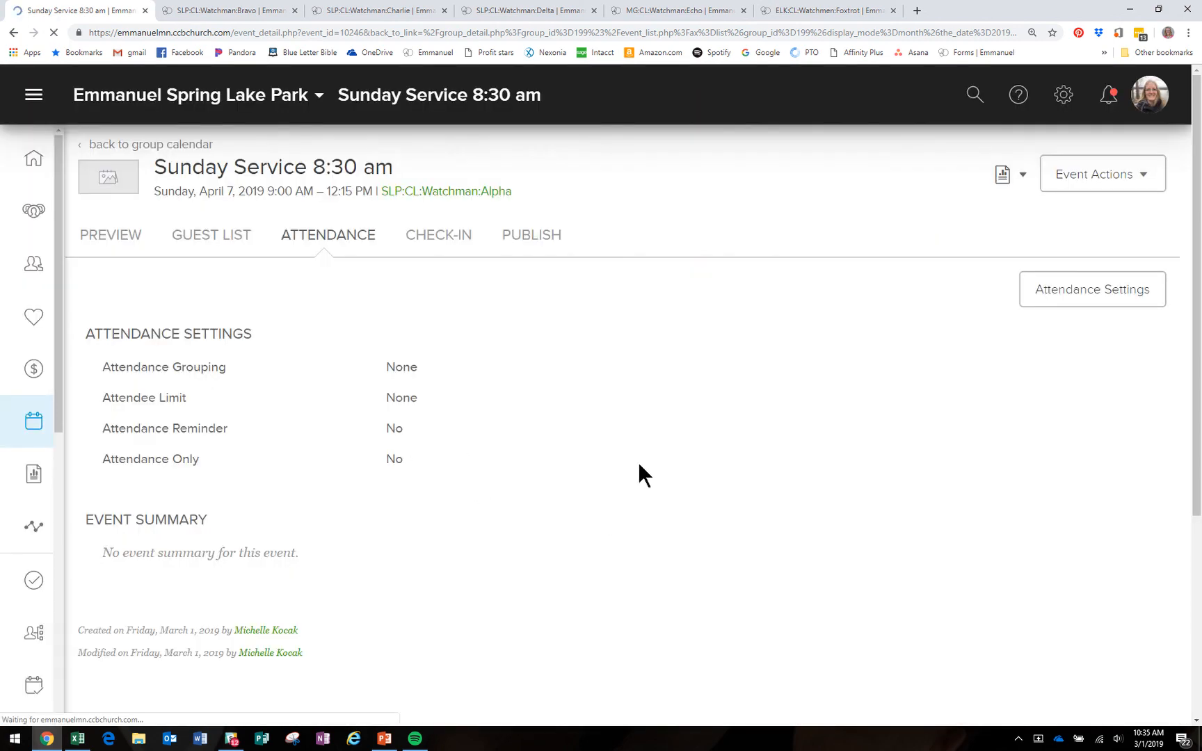
Step: Return to the SLP:CL:Watchman:Alpha calendar and page forward through April–July 2019
{"action": "left_click", "coordinate": [444, 193]}
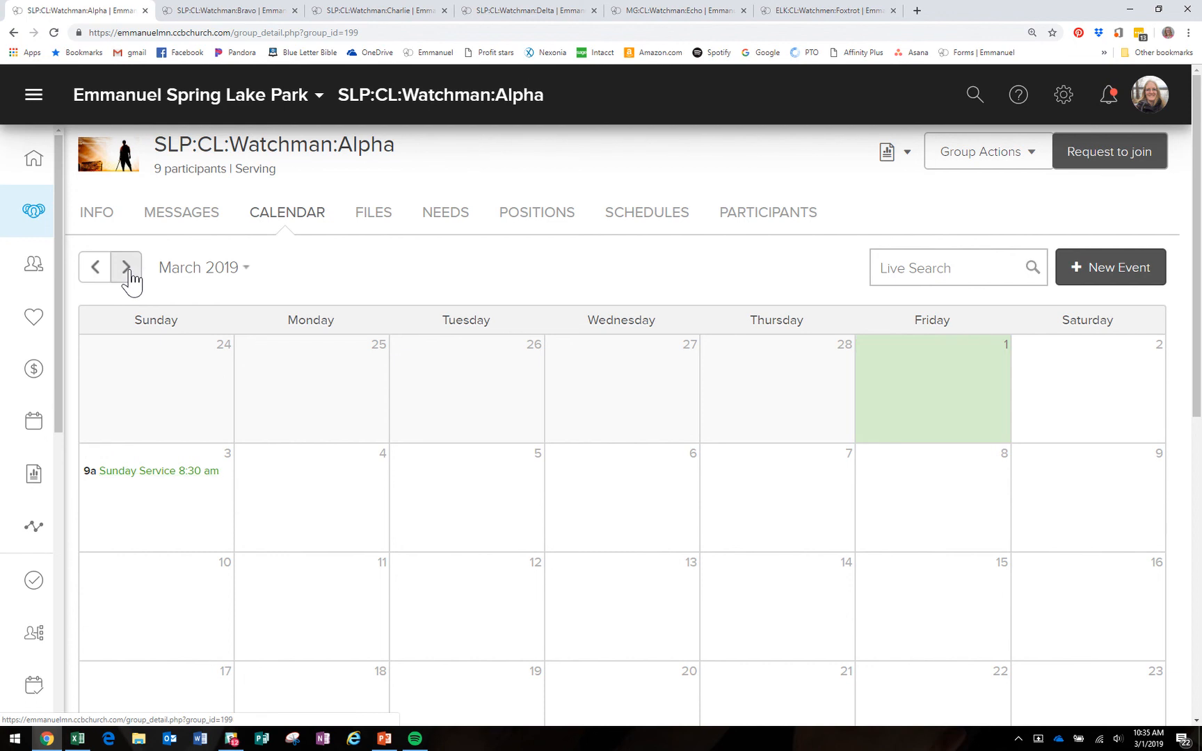
{"action": "left_click", "coordinate": [127, 269]}
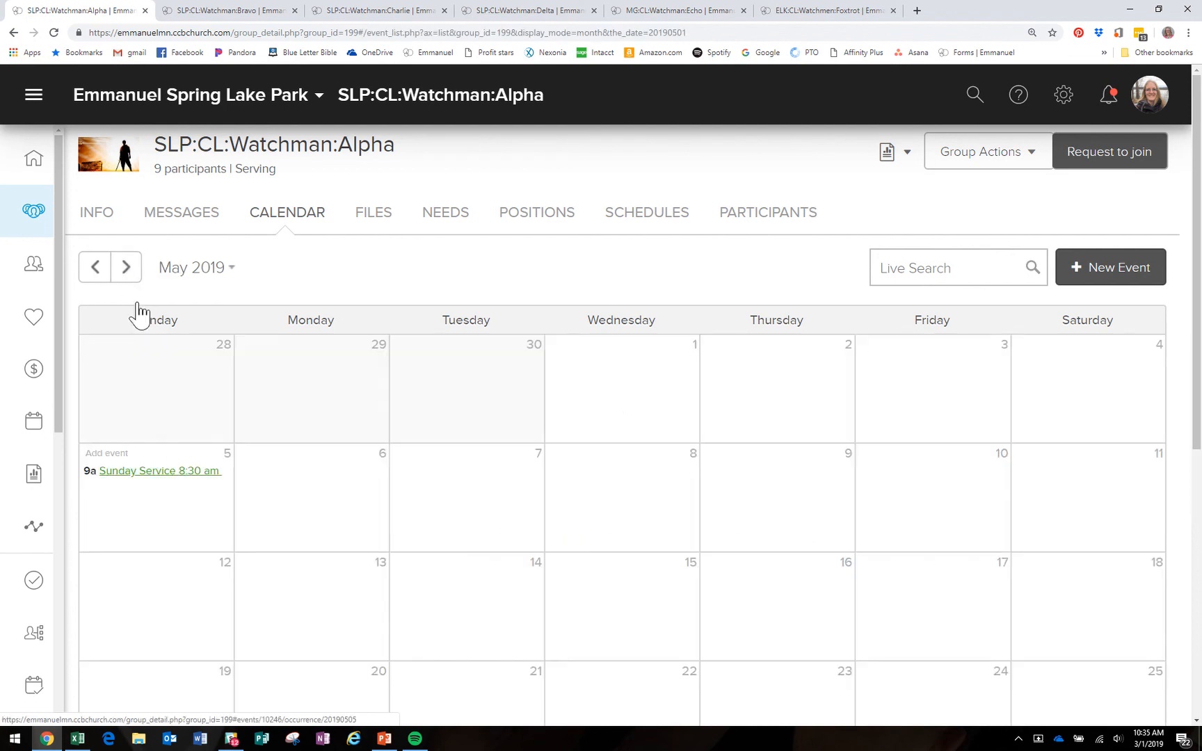
{"action": "left_click", "coordinate": [131, 270]}
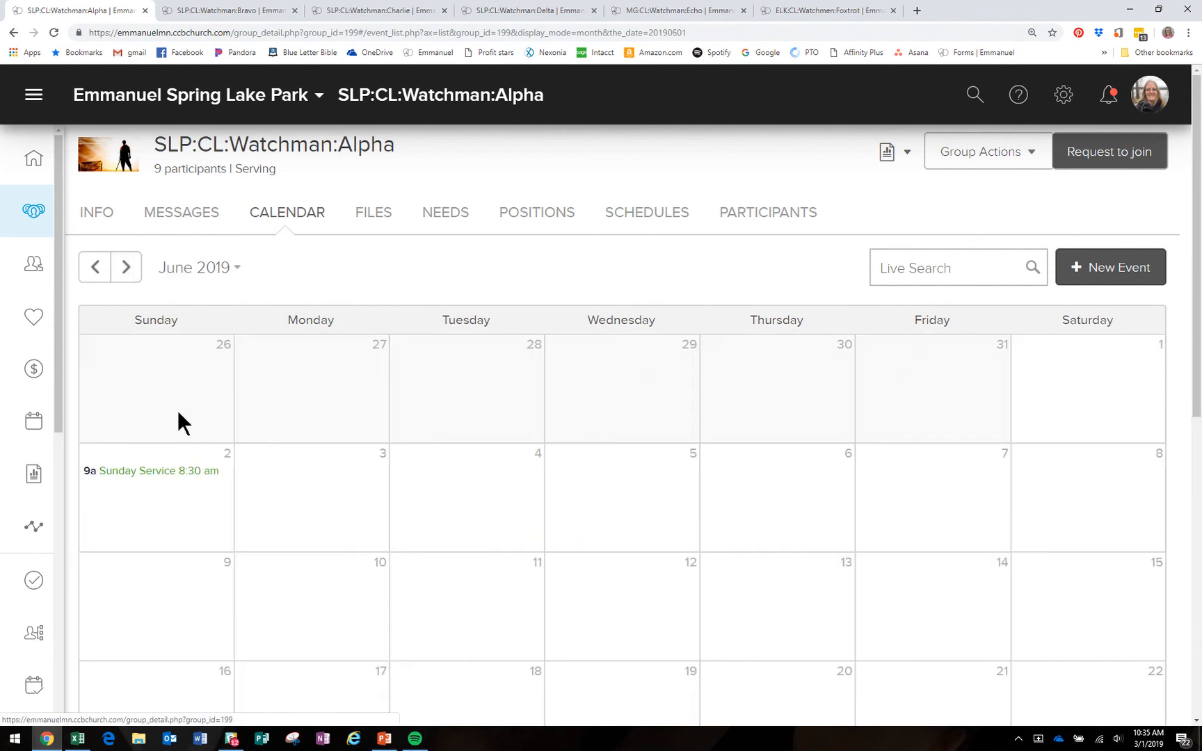
{"action": "left_click", "coordinate": [127, 272]}
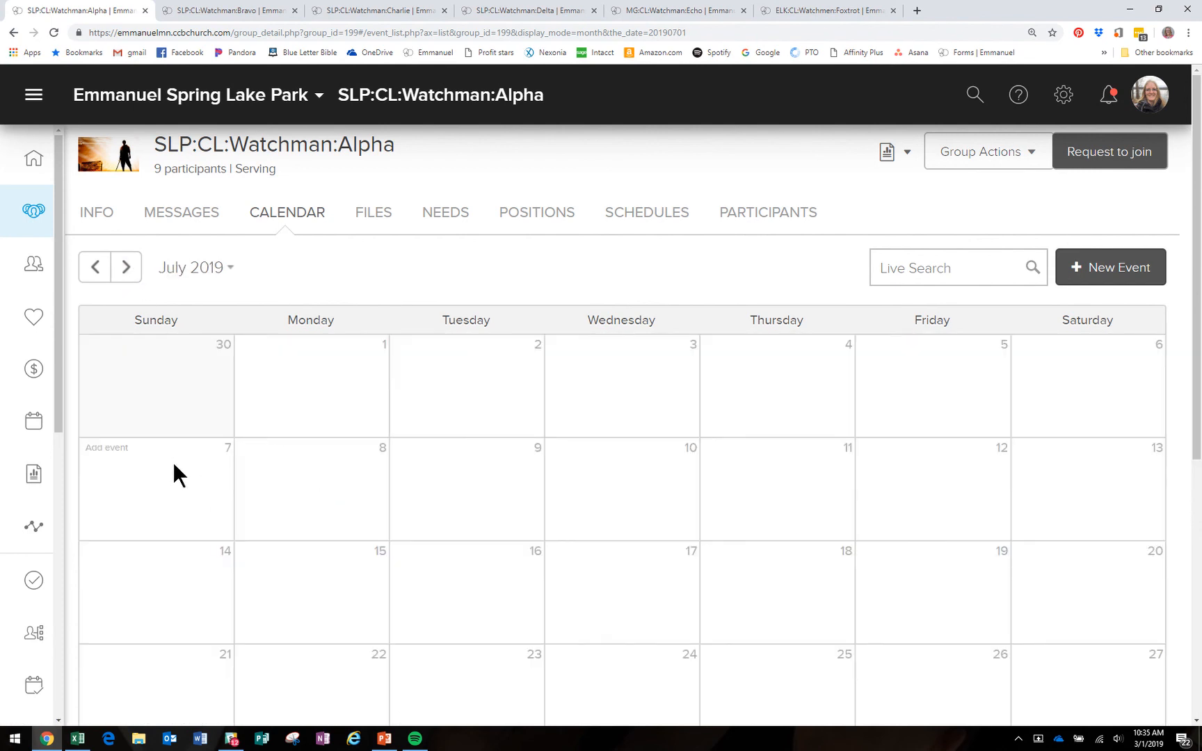
Step: Page back to March 2019 and open the March 3 service's management page
{"action": "left_click", "coordinate": [92, 275]}
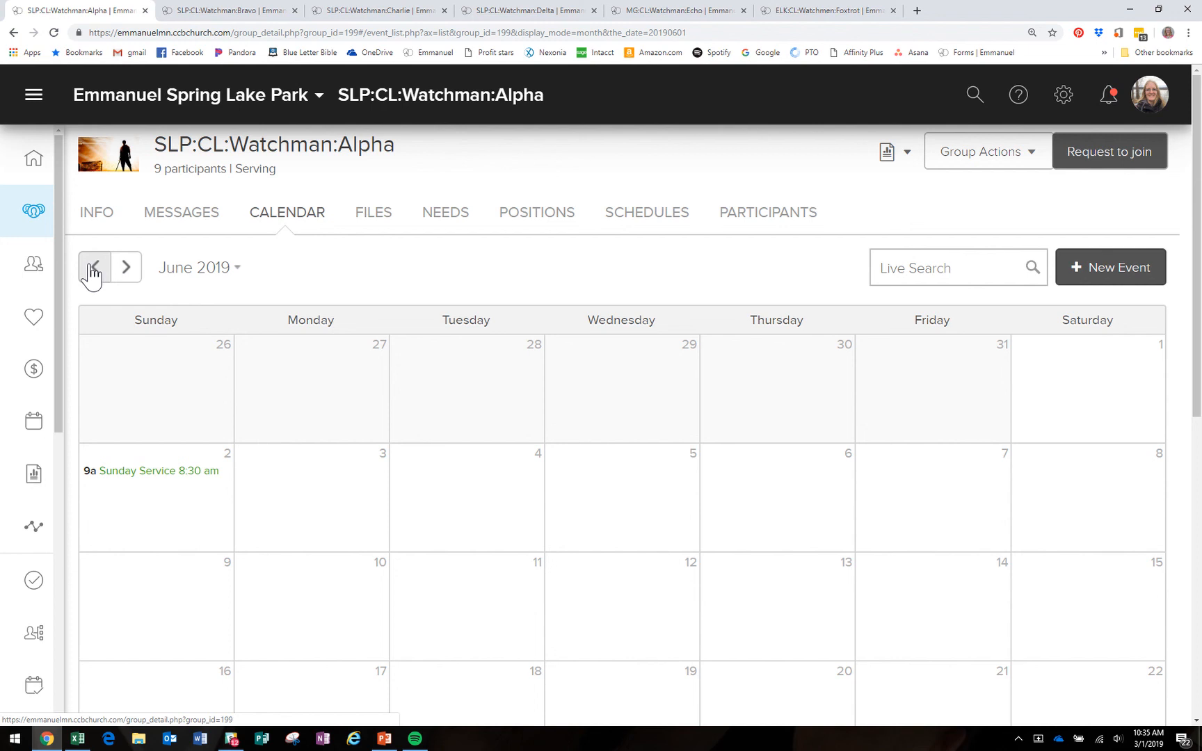
{"action": "left_click", "coordinate": [93, 274]}
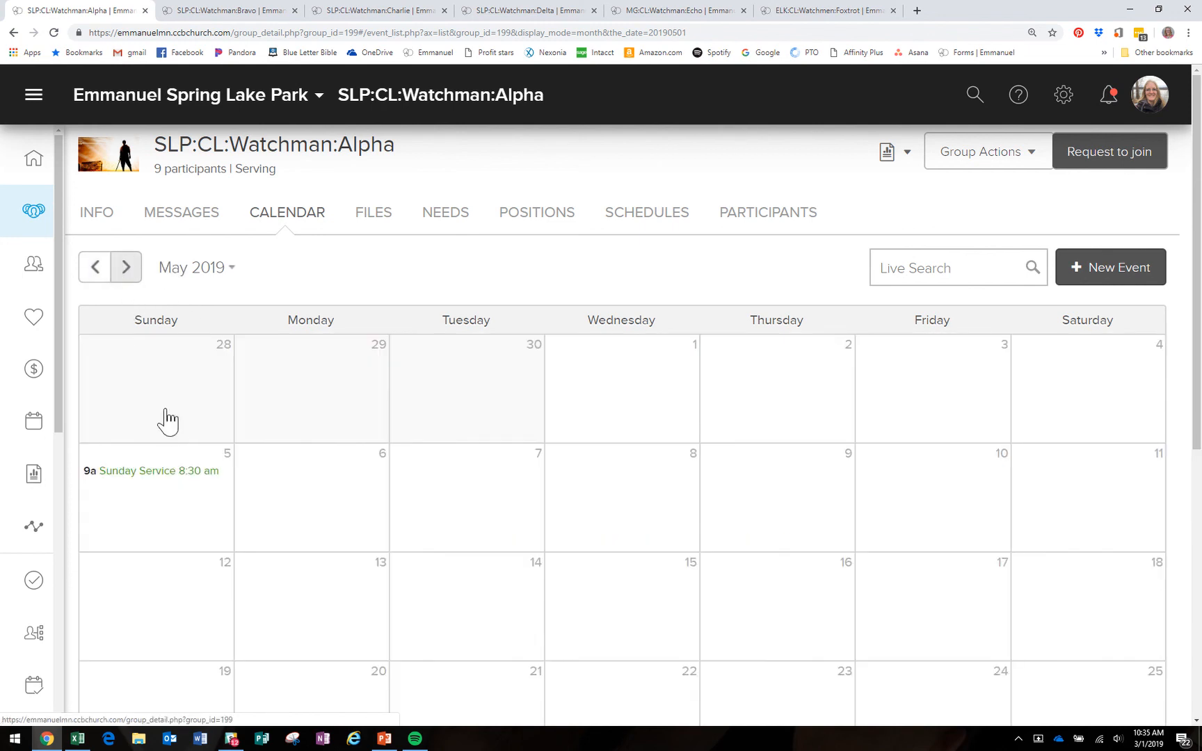
{"action": "left_click", "coordinate": [96, 277]}
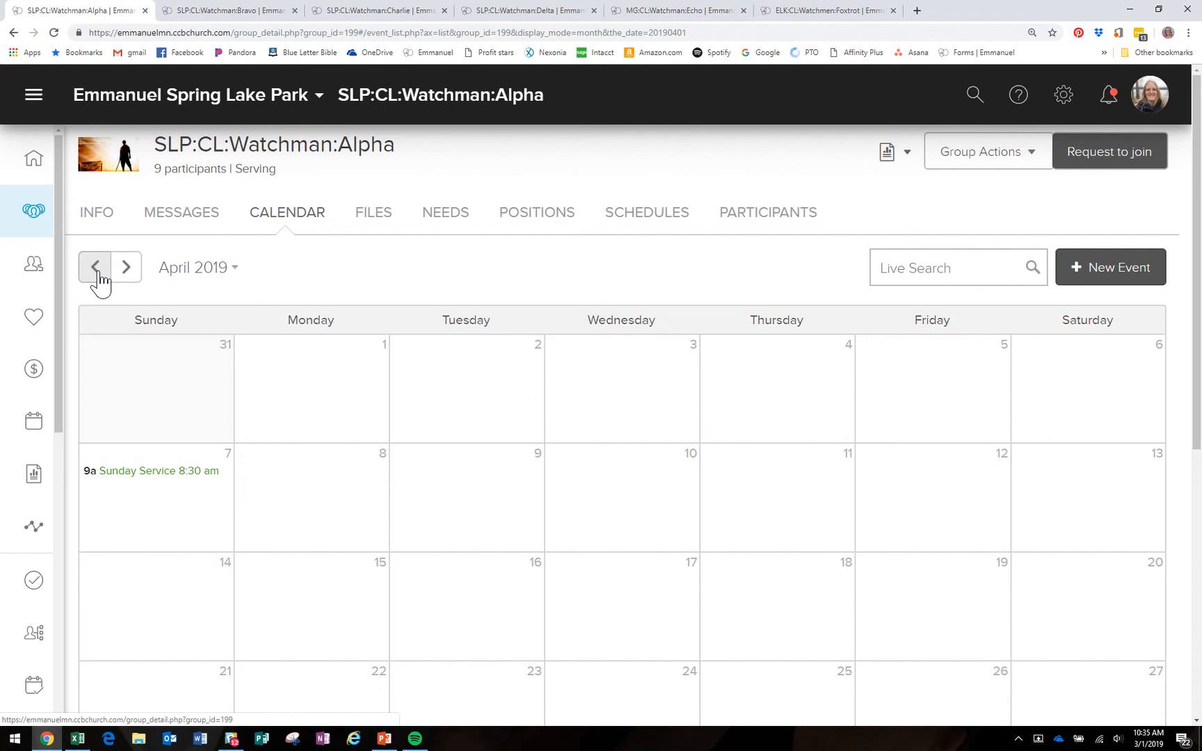
{"action": "left_click", "coordinate": [97, 269]}
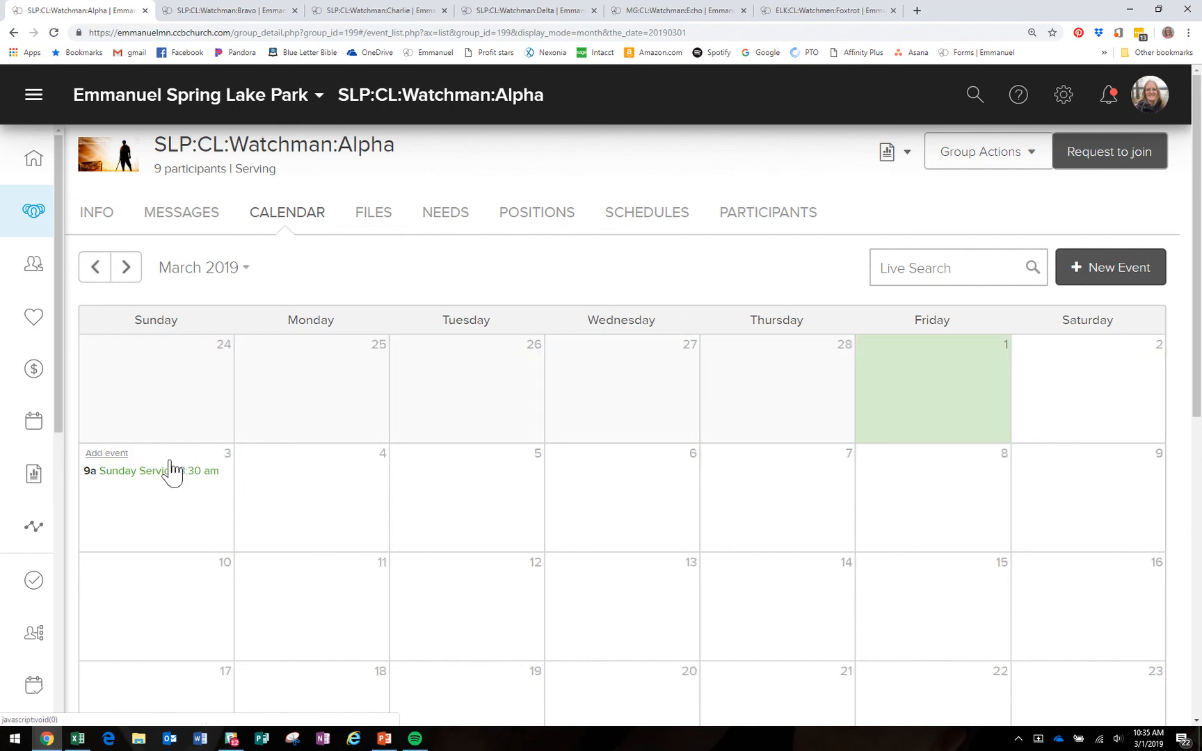
{"action": "left_click", "coordinate": [177, 478]}
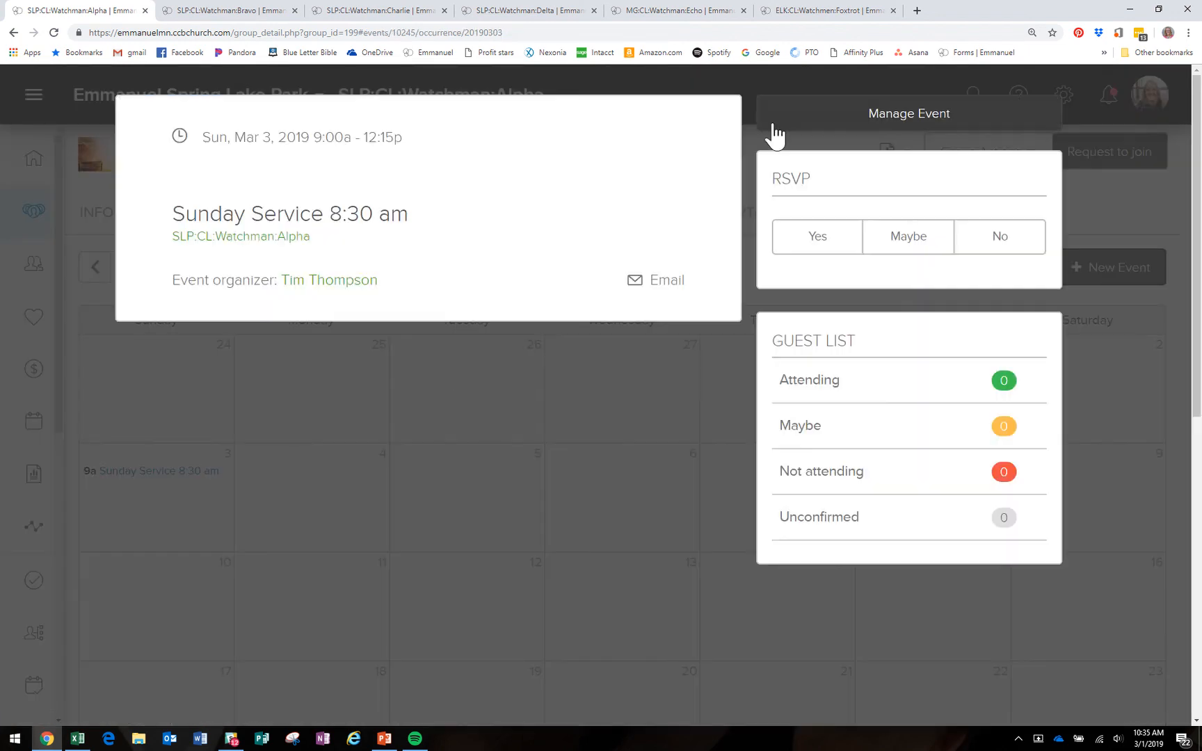
{"action": "left_click", "coordinate": [779, 130]}
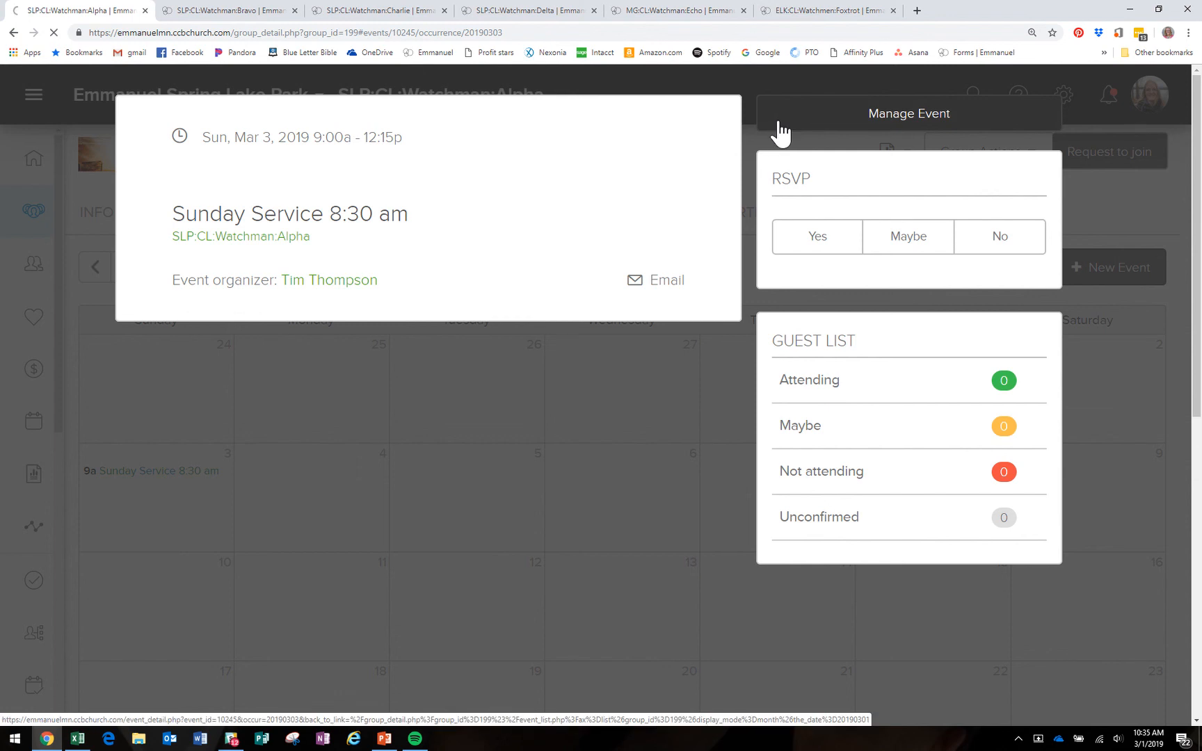